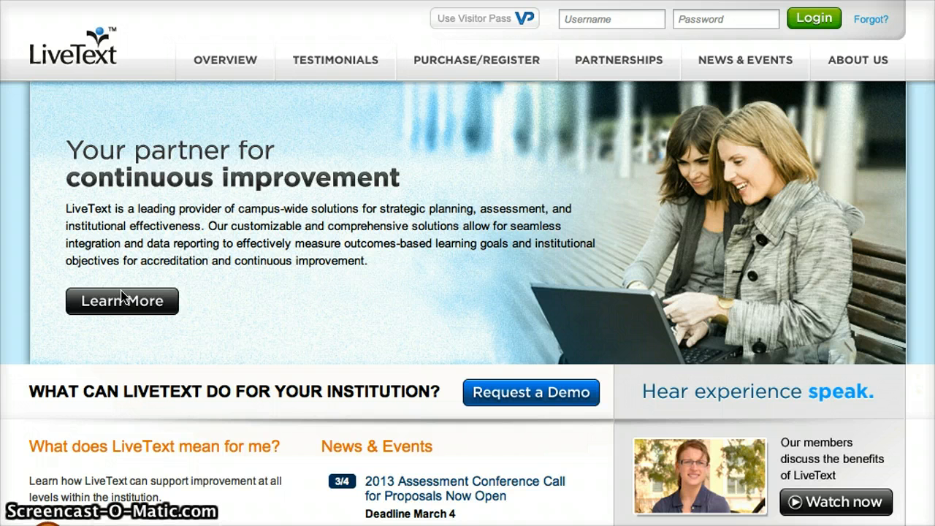
Step: View the three membership options on the Purchase/Register page, then return to the home page
left_click(324, 78)
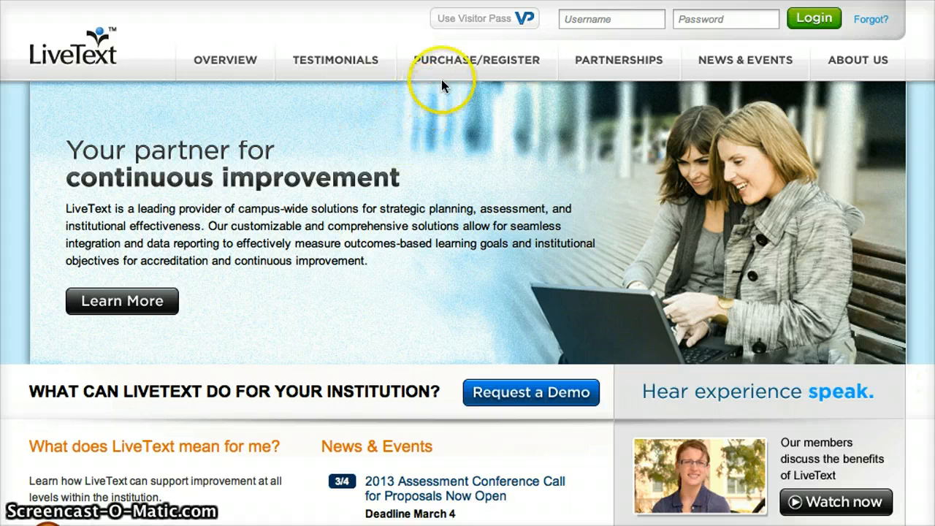
left_click(463, 60)
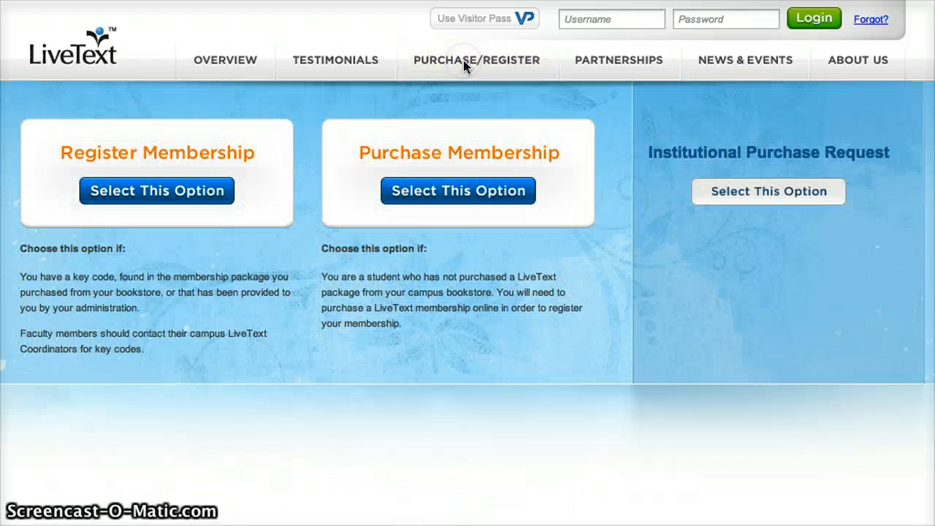
left_click(143, 200)
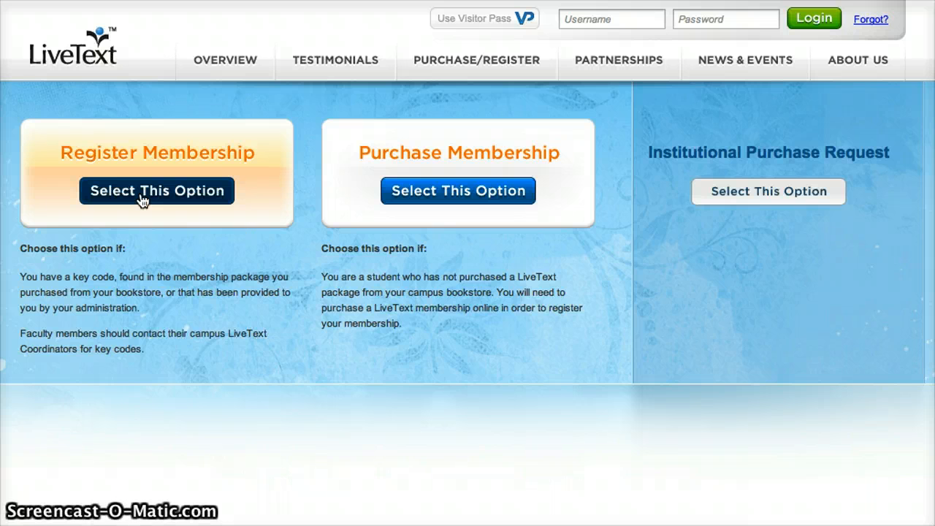
left_click(86, 57)
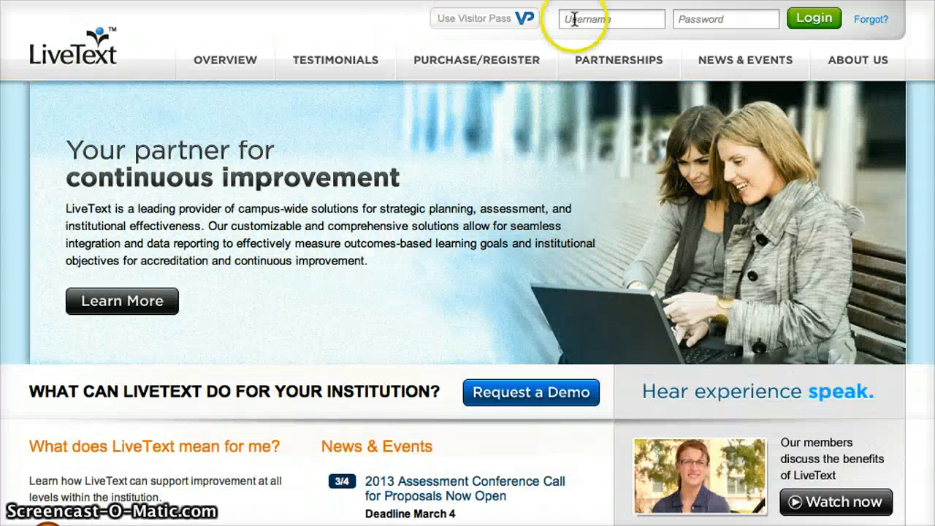
Step: Log in with the account username and password to reach the Dashboard
left_click(575, 20)
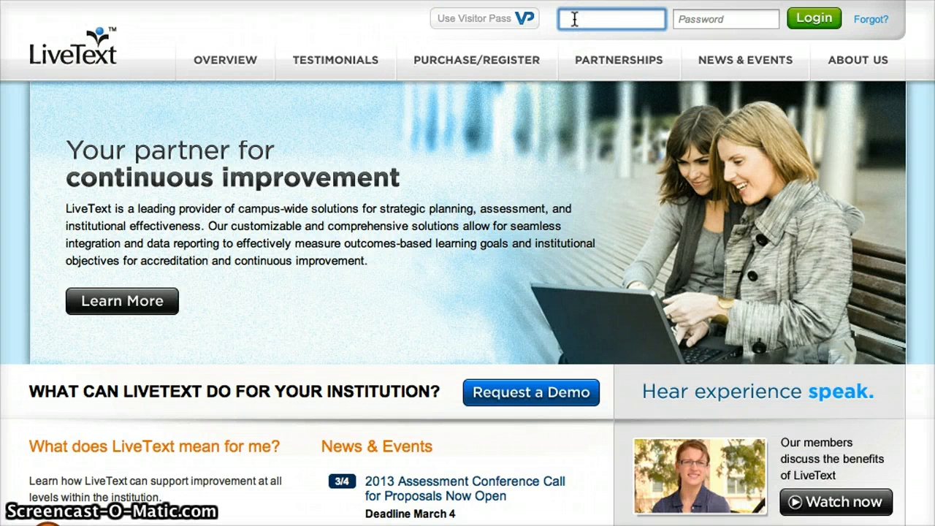
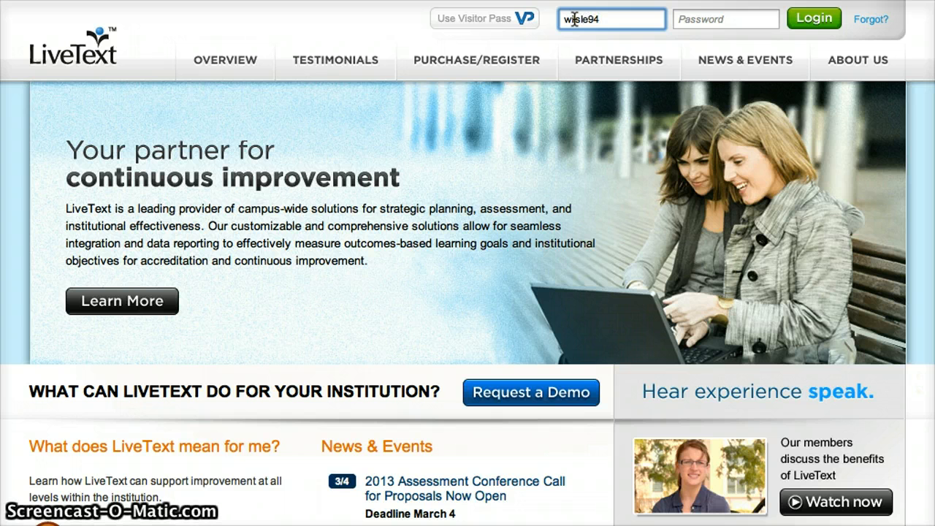
key("Tab")
type("•••••")
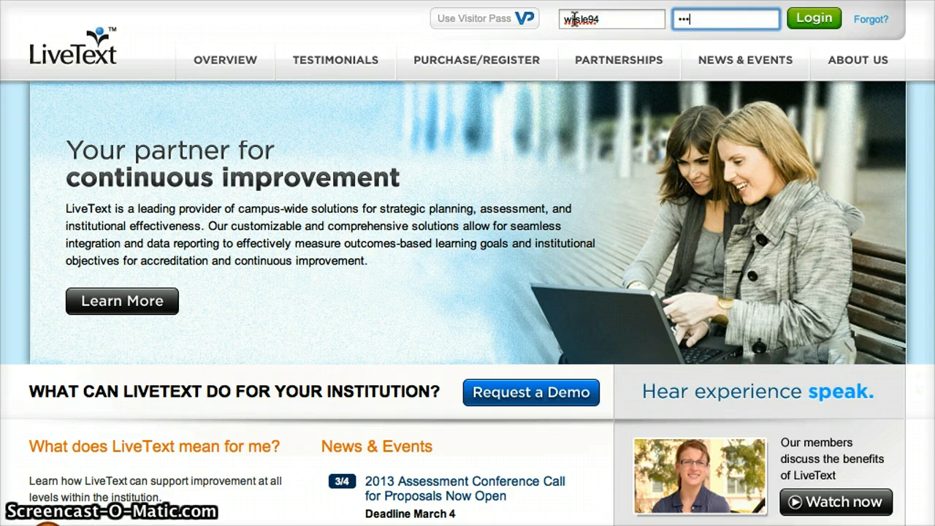
type("•••")
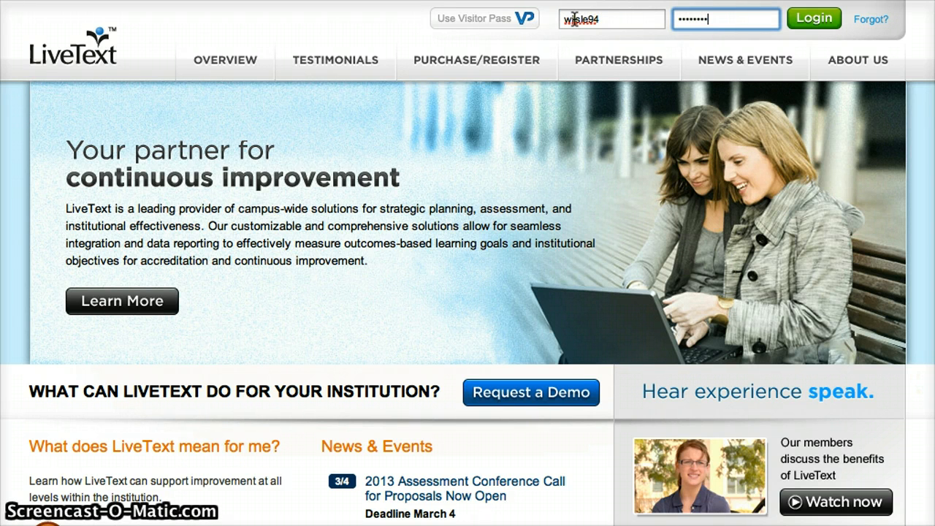
key("Return")
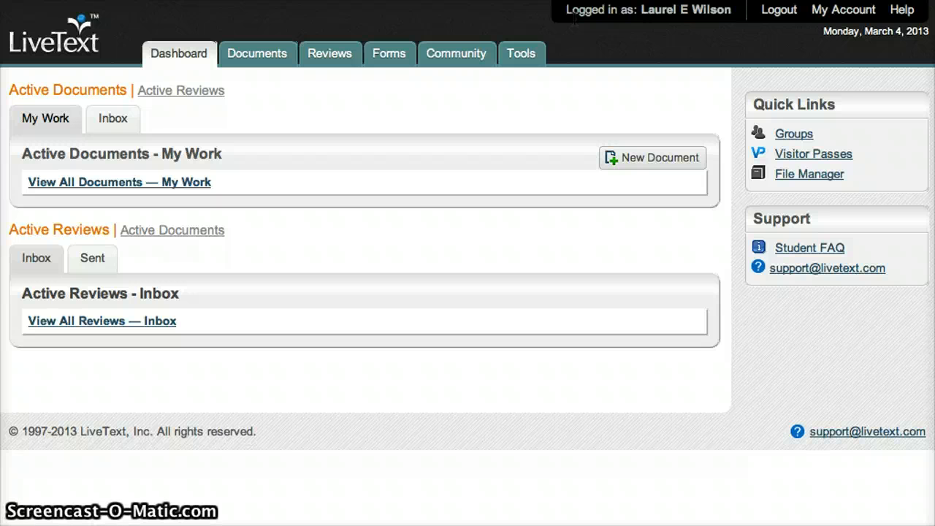
left_click(669, 160)
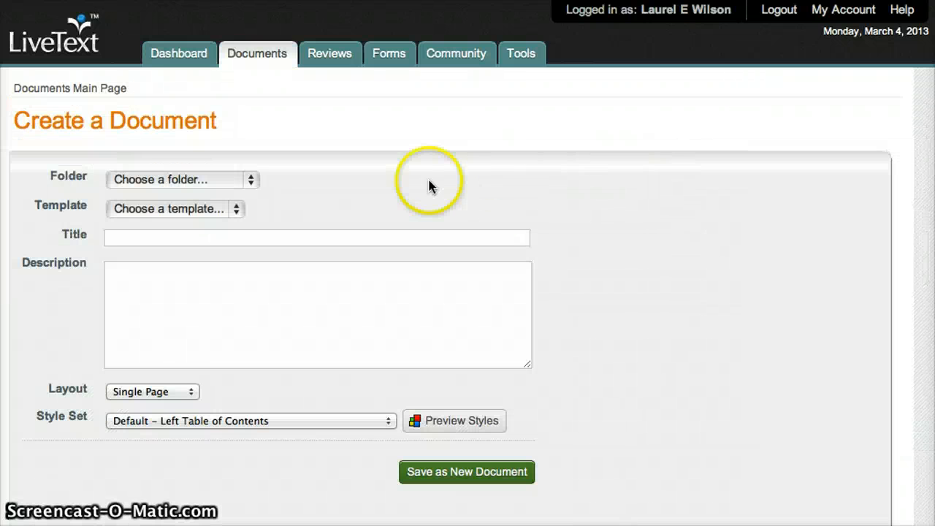
Step: File the new document in Lesson Plans using the EDTC 3123 Lesson Plan Template
left_click(247, 180)
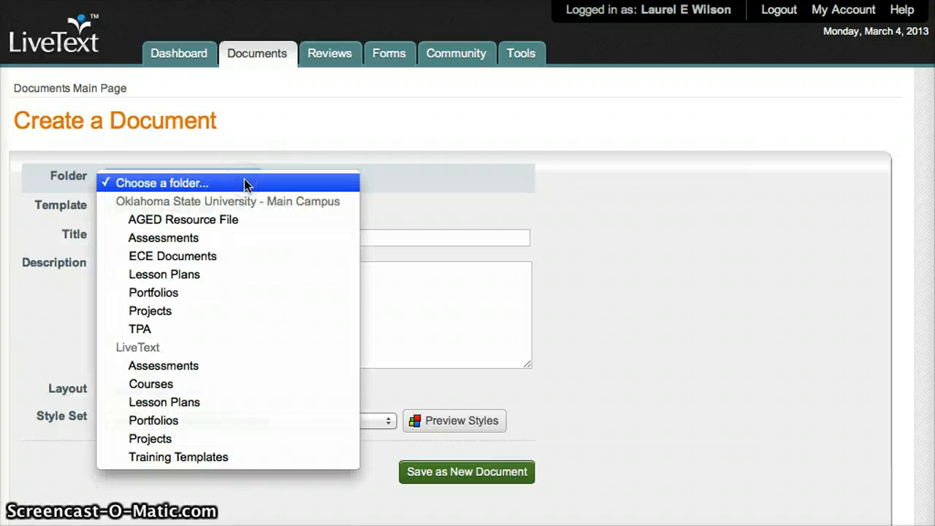
left_click(178, 276)
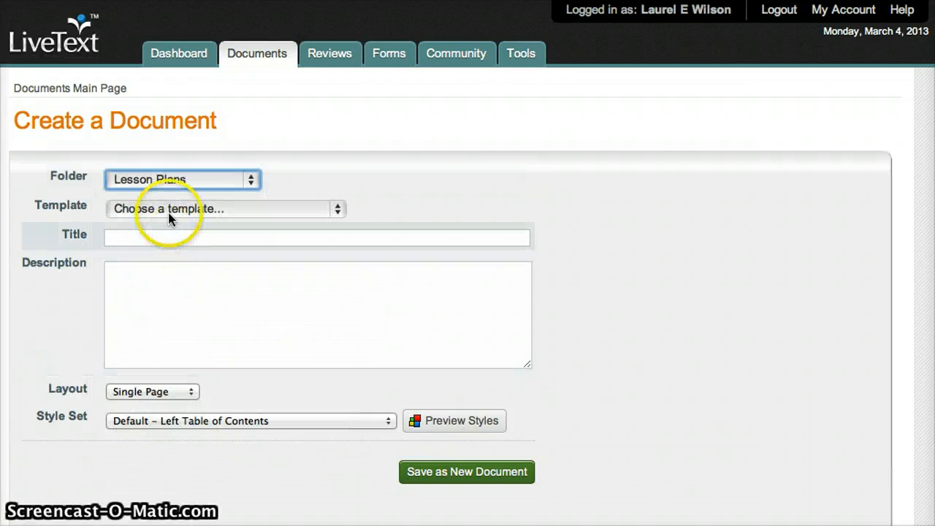
left_click_drag(168, 209, 166, 257)
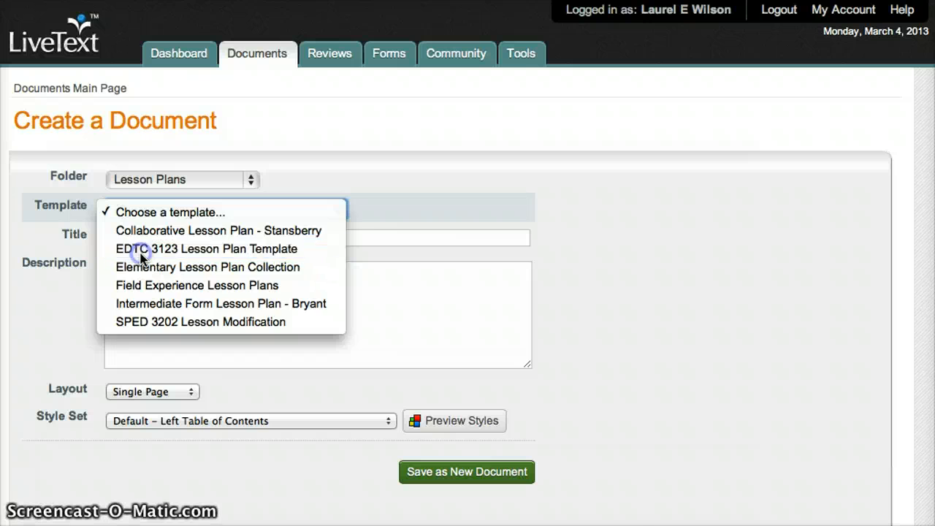
left_click(140, 257)
Step: Title it with the author's name plus 'Lesson Plan 1' and save as a new document
left_click(131, 237)
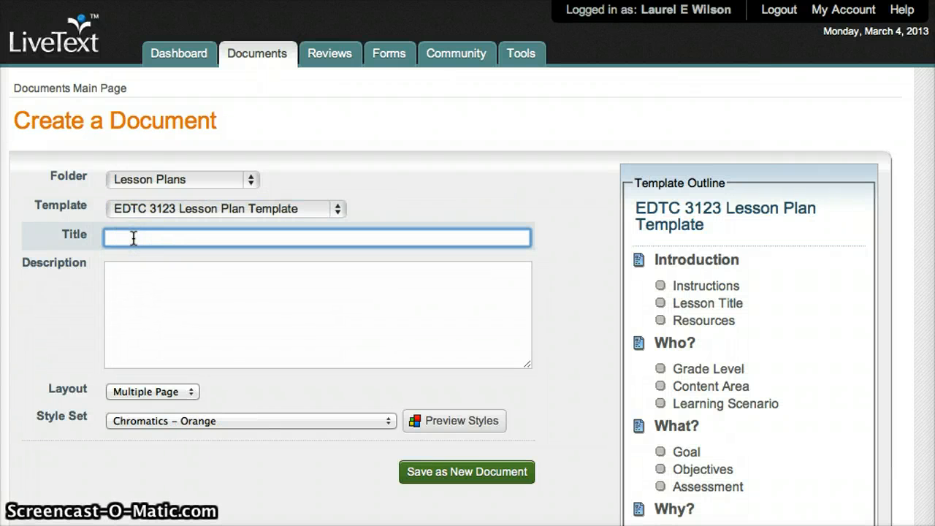
type("L")
key("Down")
key("Down")
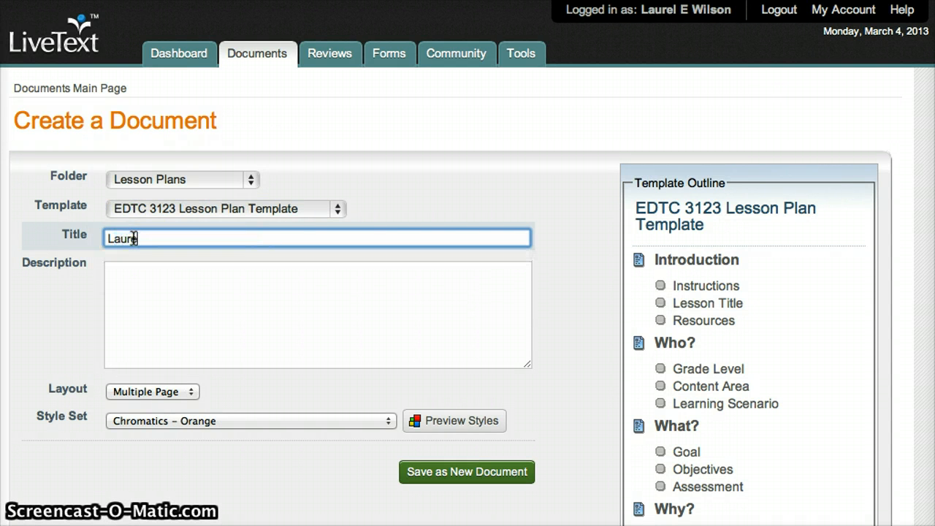
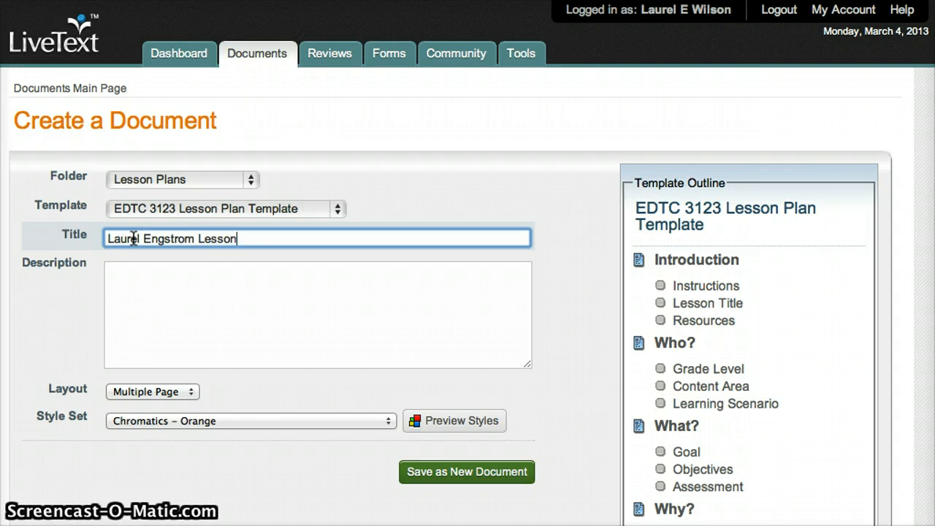
type(" Plan 1")
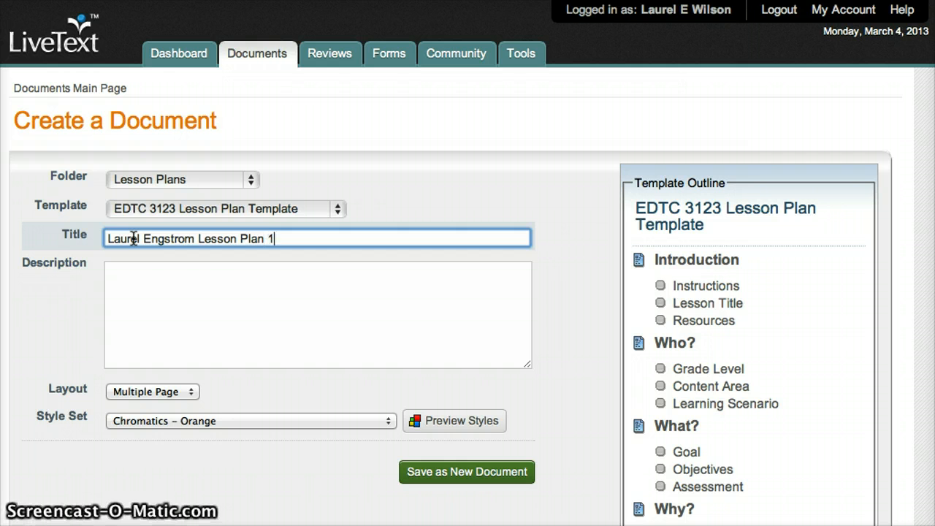
left_click(202, 326)
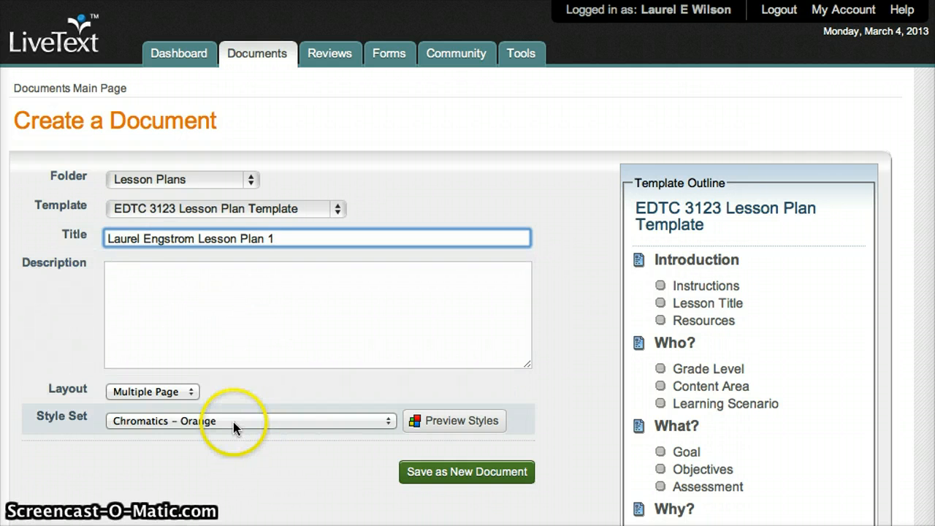
left_click(440, 420)
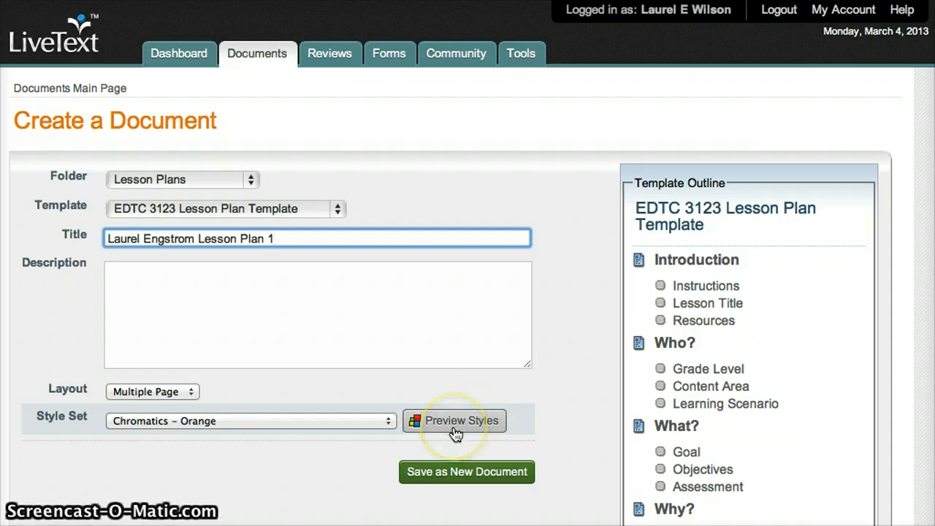
left_click(446, 453)
left_click(428, 472)
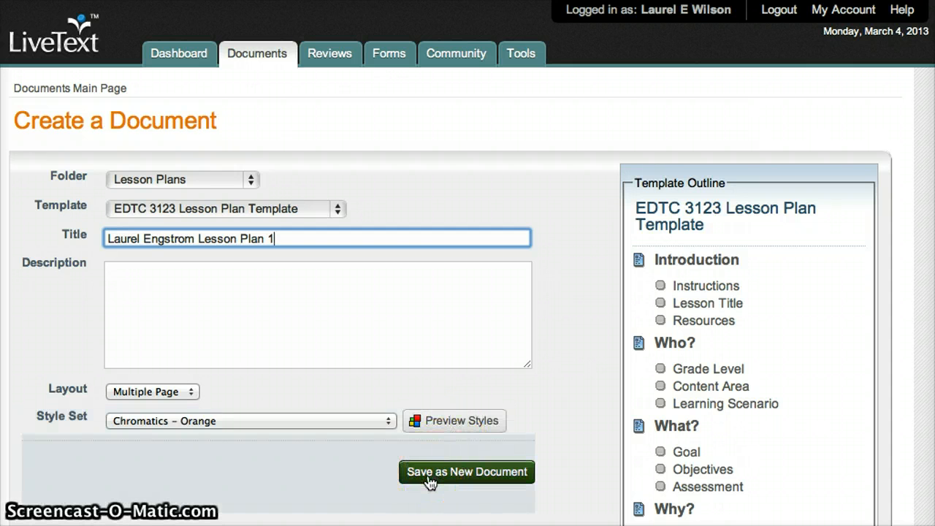
left_click(429, 477)
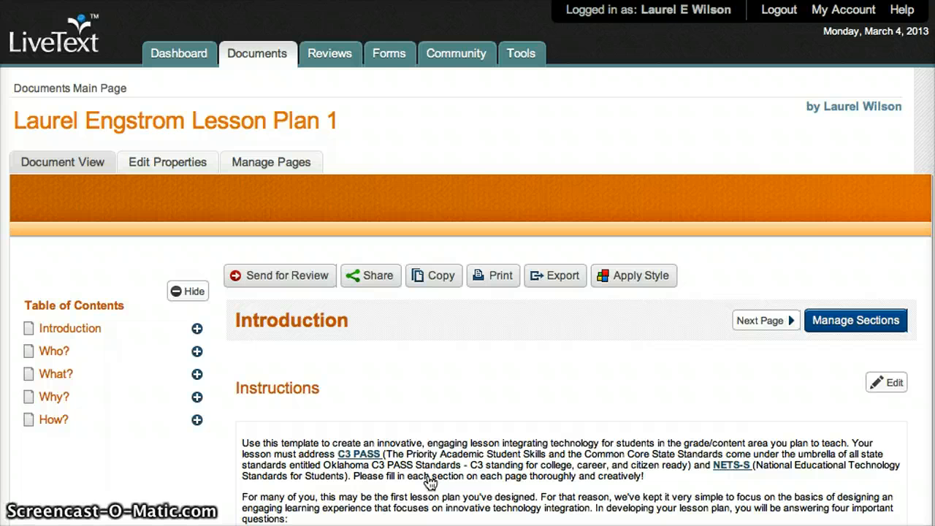
Step: Scroll through the new lesson plan to reach its Who? page
scroll(429, 482, "down", 3)
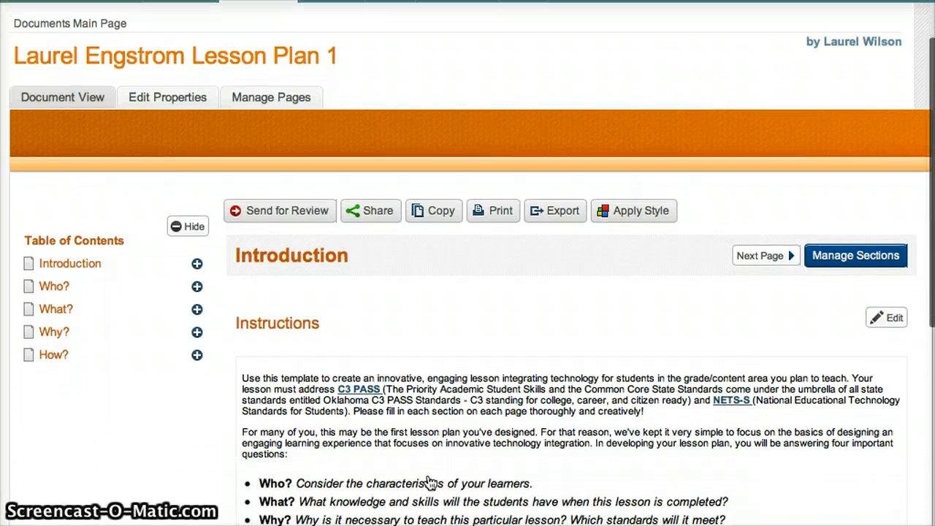
scroll(429, 482, "down", 5)
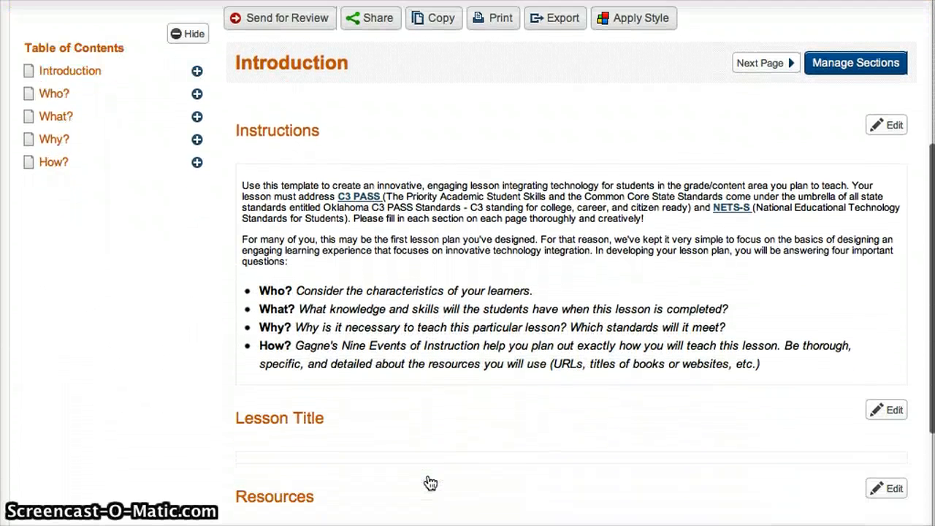
scroll(429, 482, "down", 1)
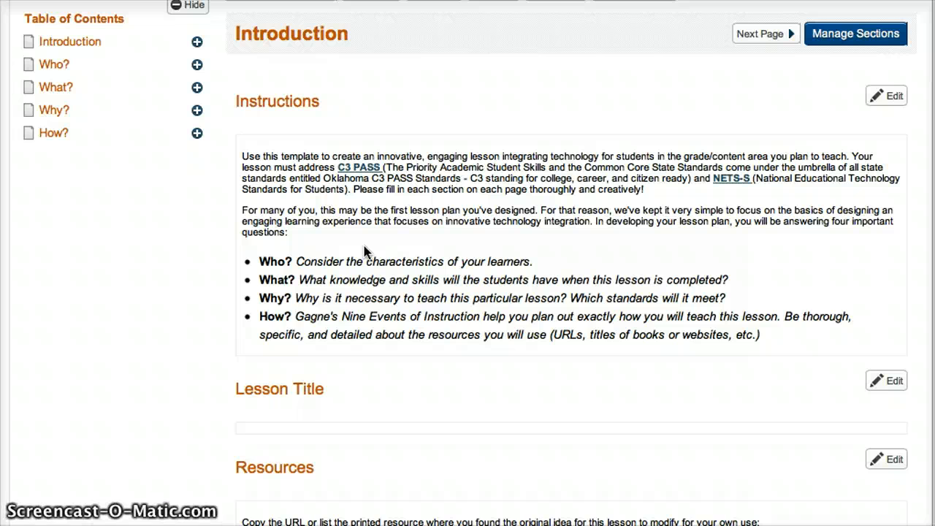
scroll(364, 252, "down", 2)
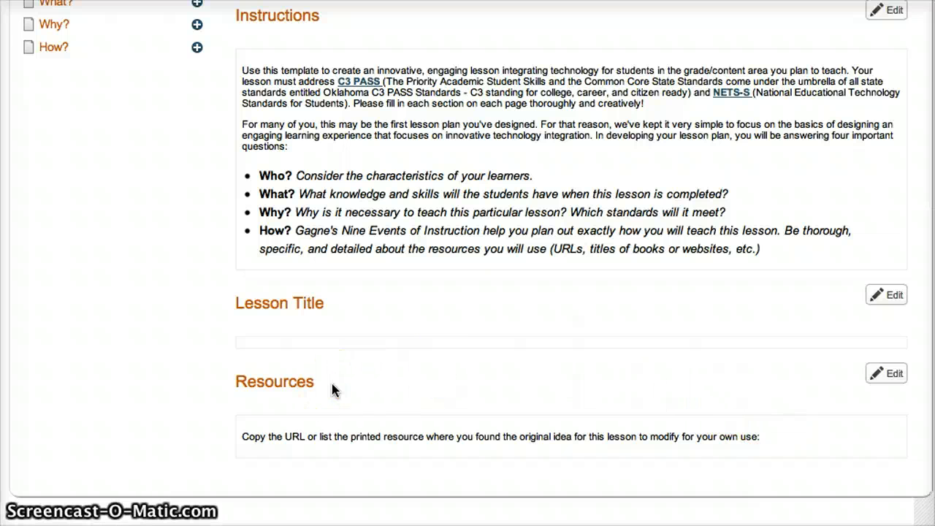
scroll(332, 385, "up", 1)
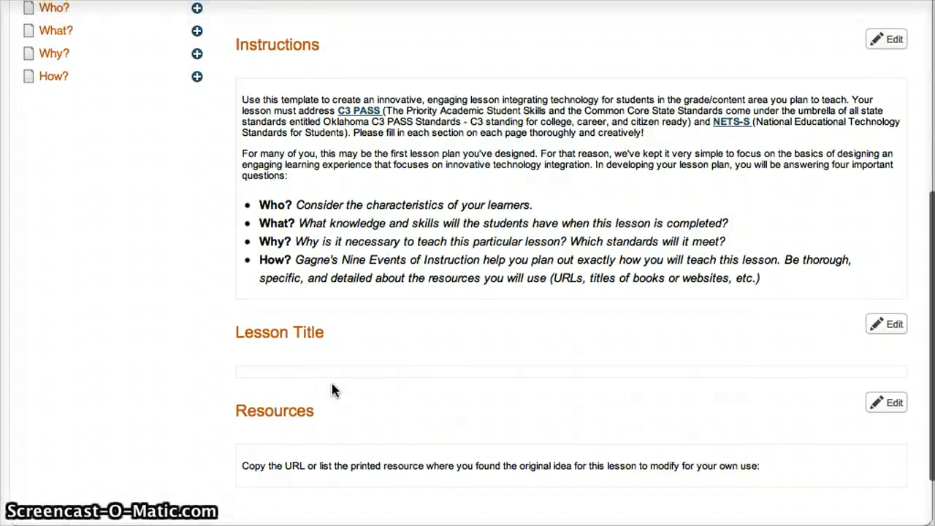
scroll(332, 385, "up", 3)
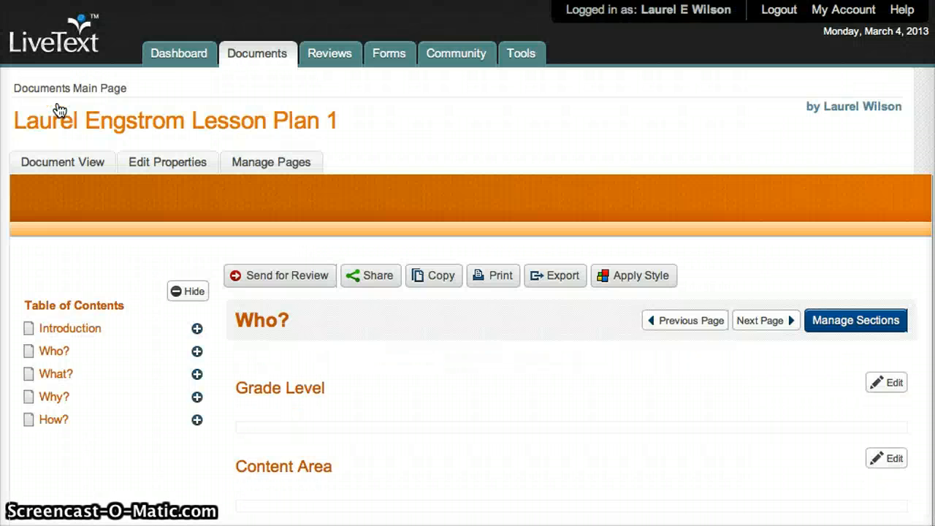
Step: Go to the Introduction page via What? and open the Lesson Title section editor
scroll(108, 387, "down", 5)
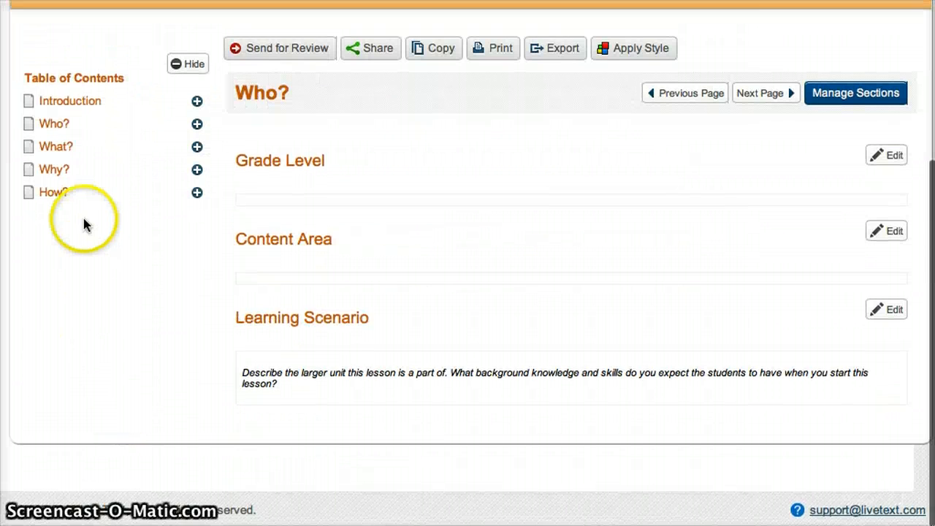
left_click(61, 150)
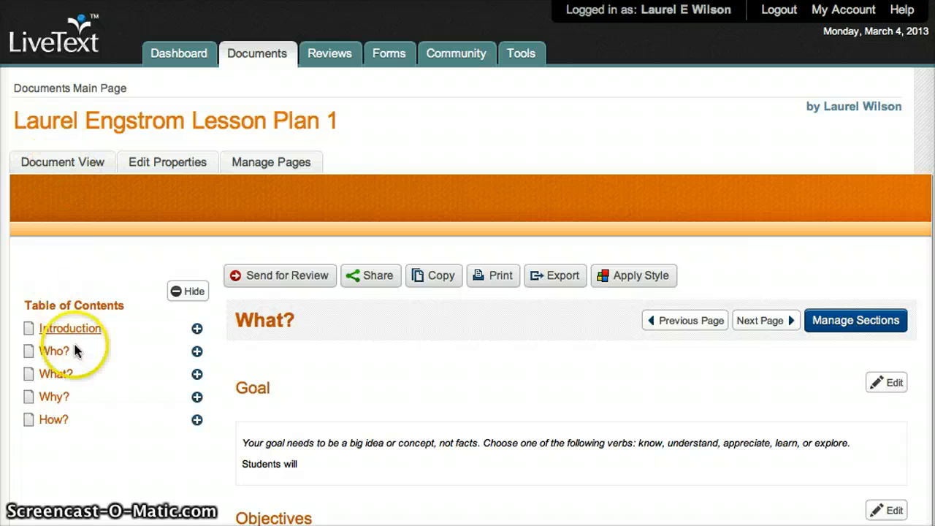
left_click(70, 331)
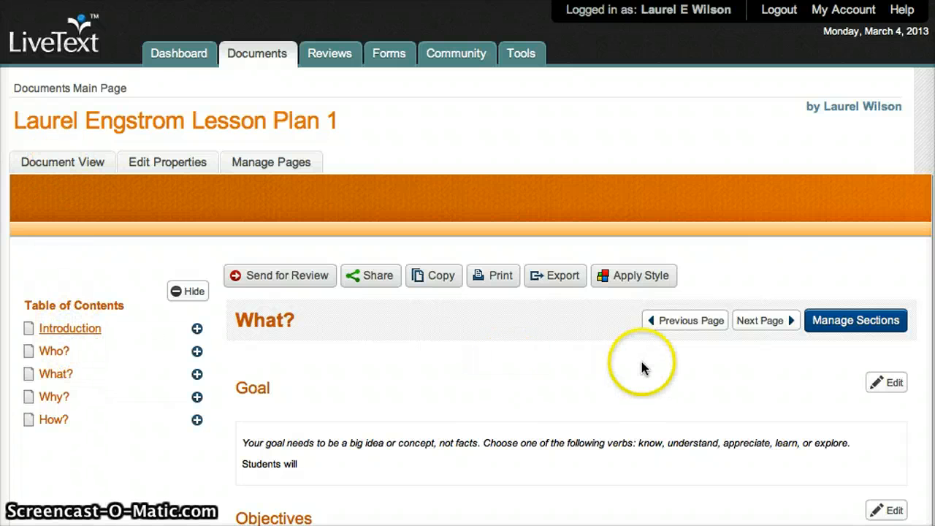
scroll(641, 361, "down", 5)
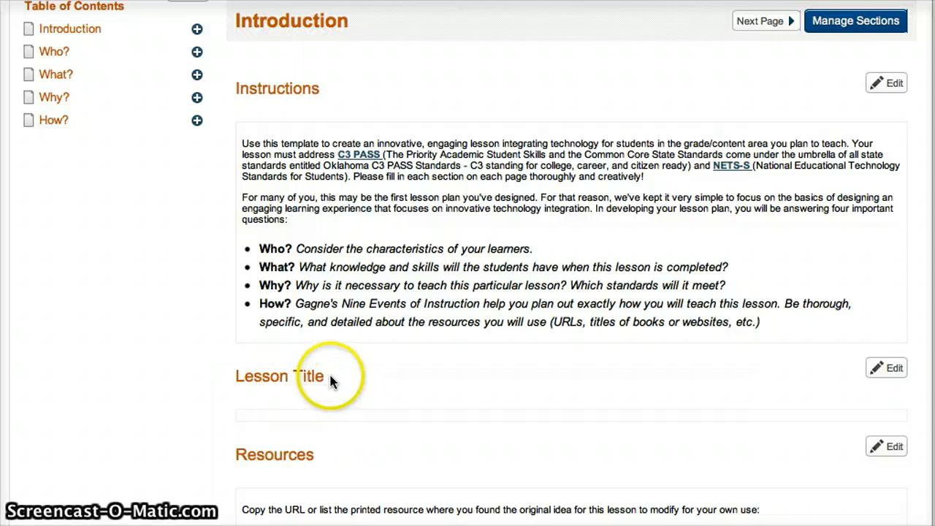
triple_click(230, 374)
left_click(265, 376)
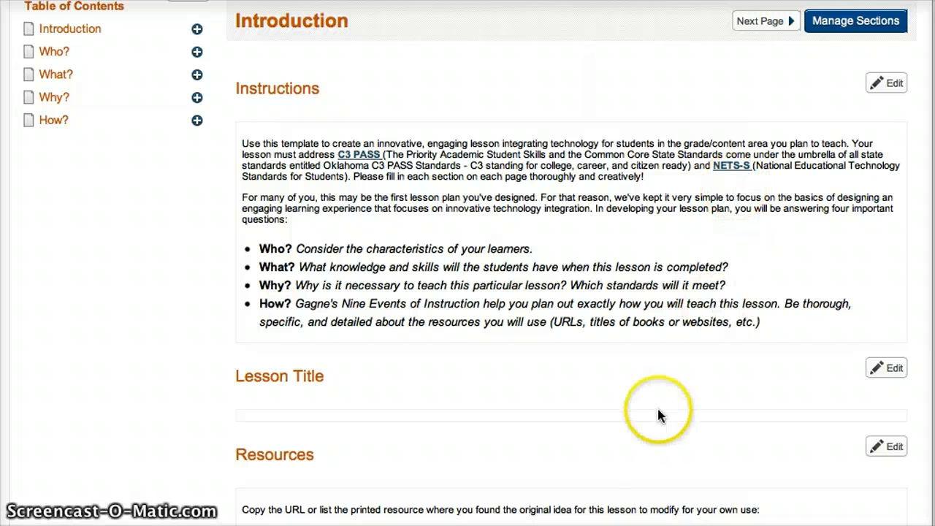
left_click(885, 369)
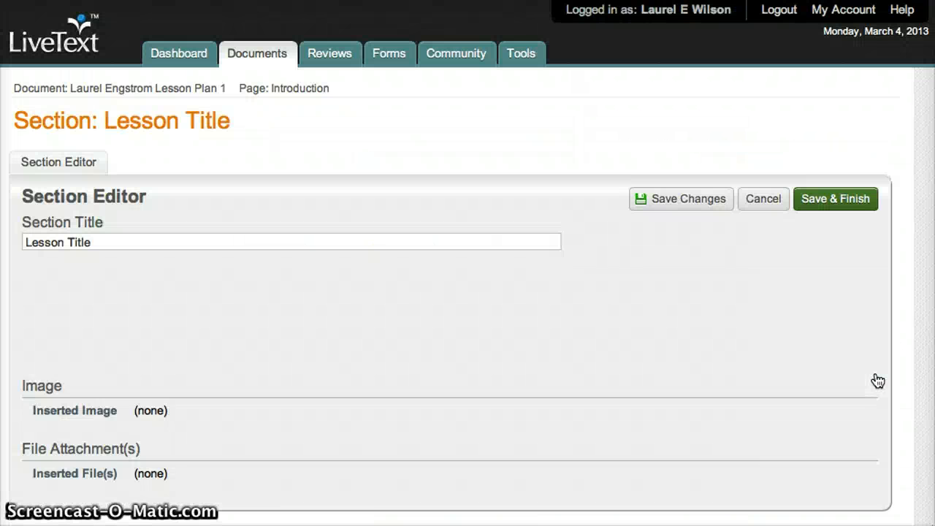
Step: Enter 'Water Cycle.' as the lesson title, saving and finishing the section
left_click(359, 371)
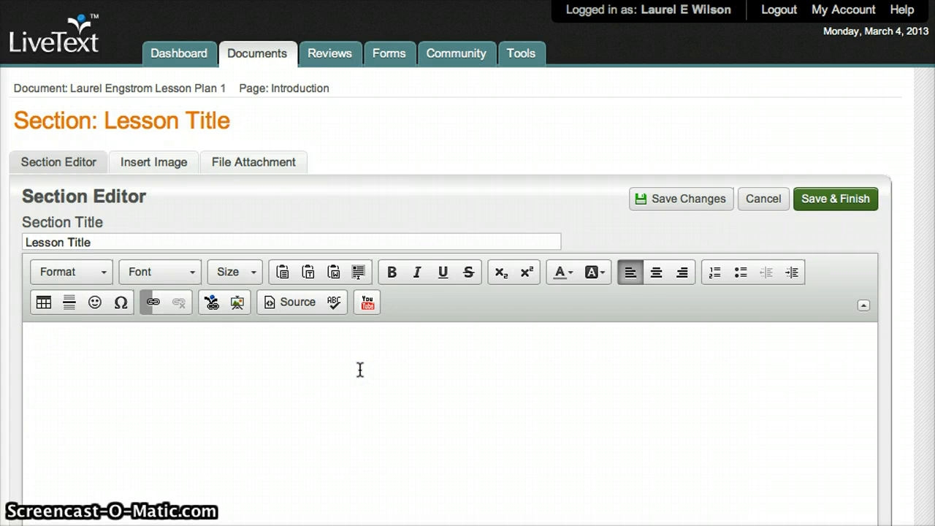
type("Water ")
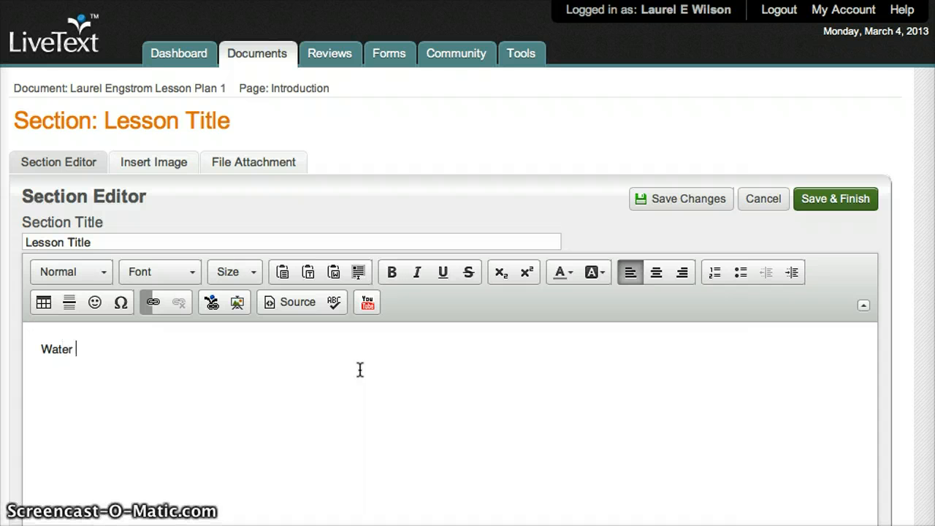
type("Cycle")
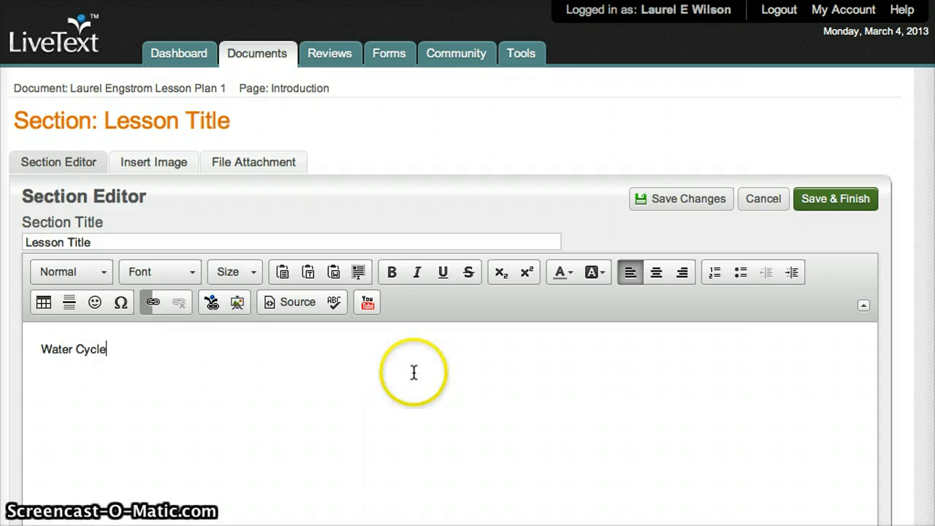
left_click(705, 198)
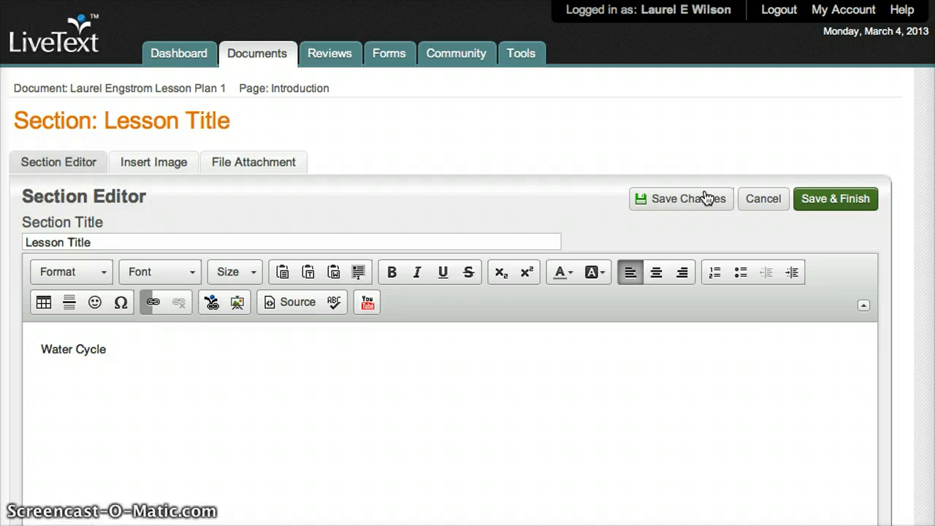
left_click(304, 346)
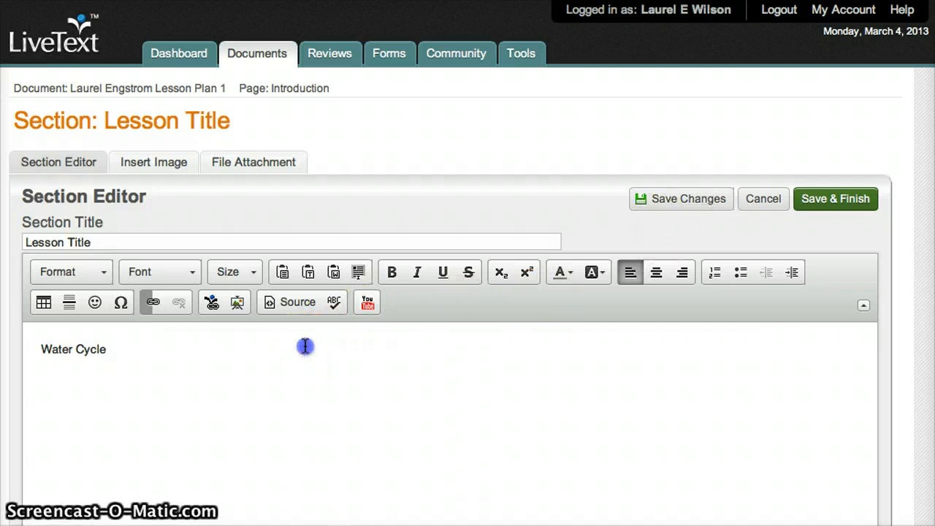
type(".")
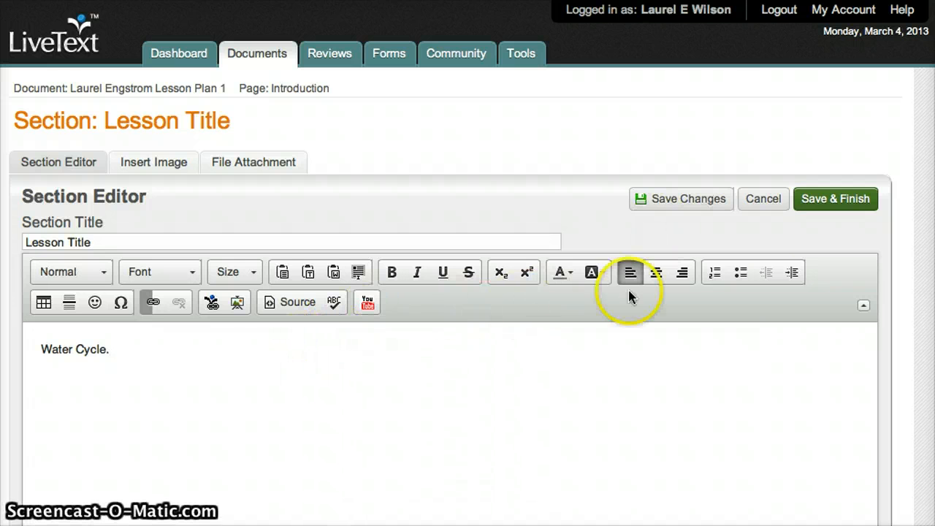
left_click(845, 208)
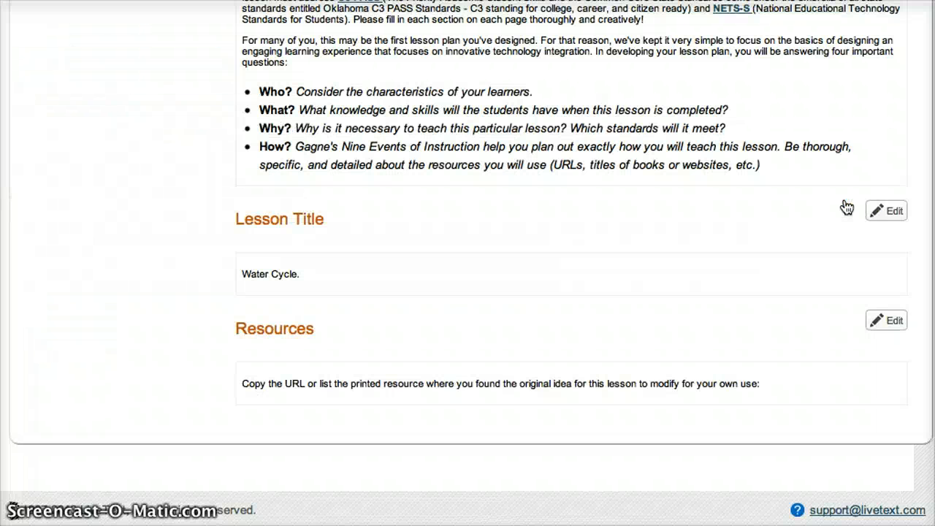
Step: Return to the document, scroll the What? page and select the Assessment instruction paragraph
left_click(838, 208)
scroll(449, 253, "up", 6)
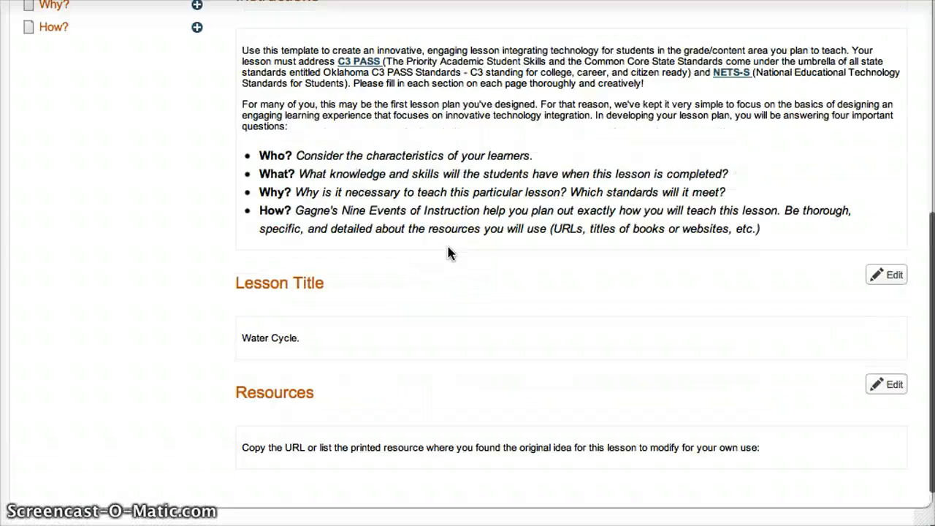
scroll(449, 253, "down", 2)
scroll(449, 253, "down", 5)
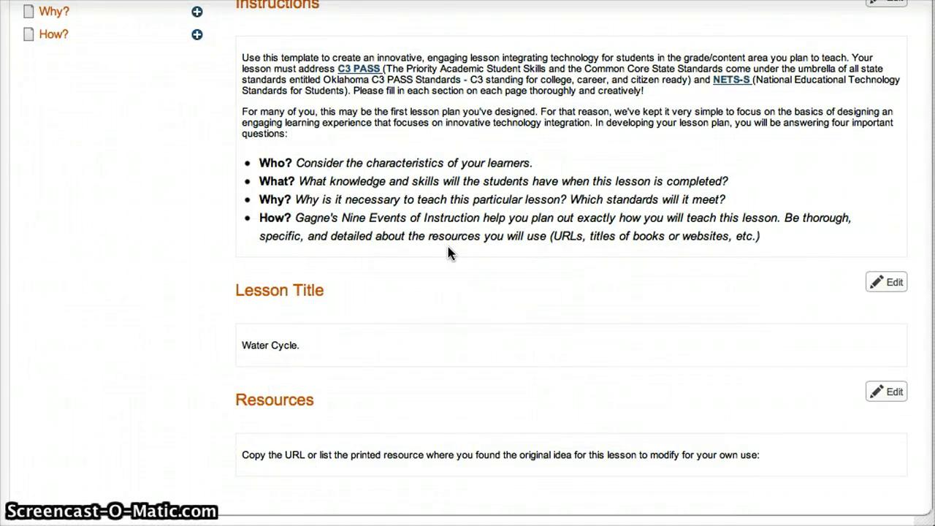
scroll(445, 219, "up", 2)
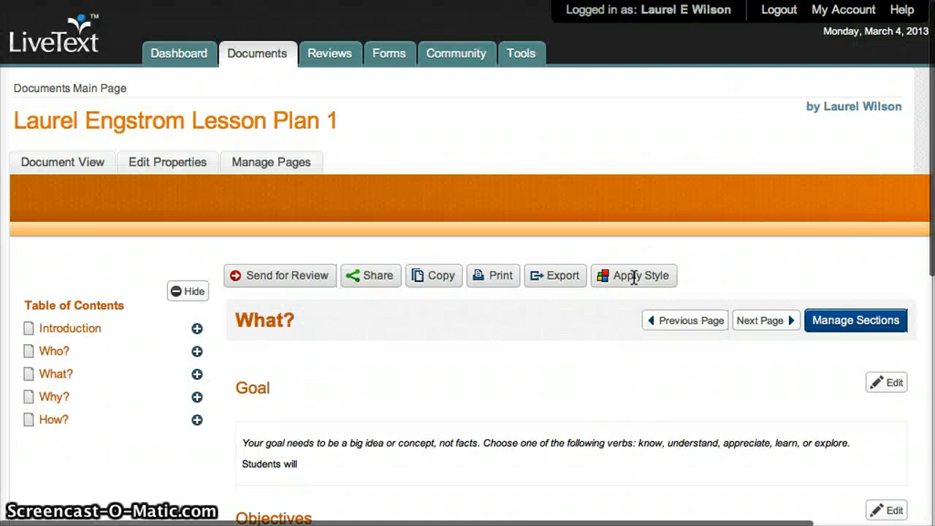
scroll(634, 277, "down", 5)
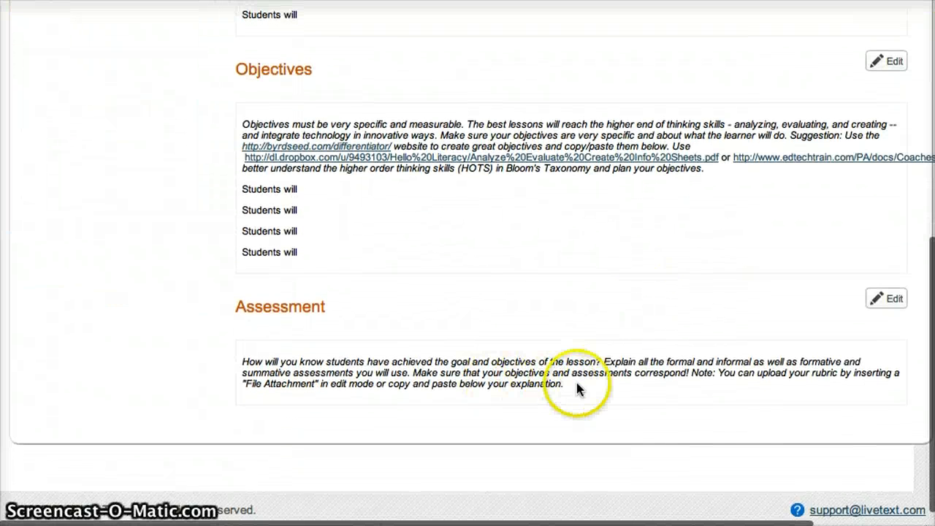
left_click_drag(565, 385, 252, 359)
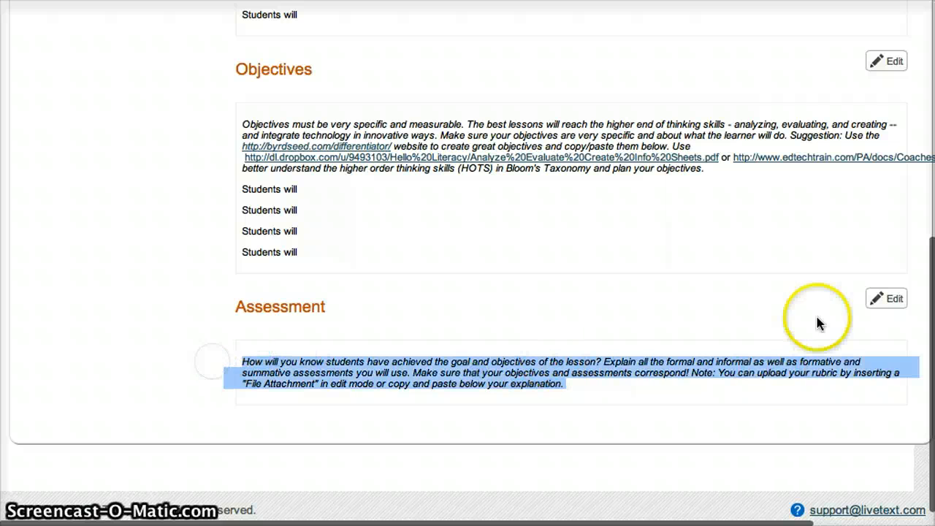
Step: In the Assessment editor, type 'Student will do a presentation in groups of three.' non-italic and select the old instructions
left_click(886, 296)
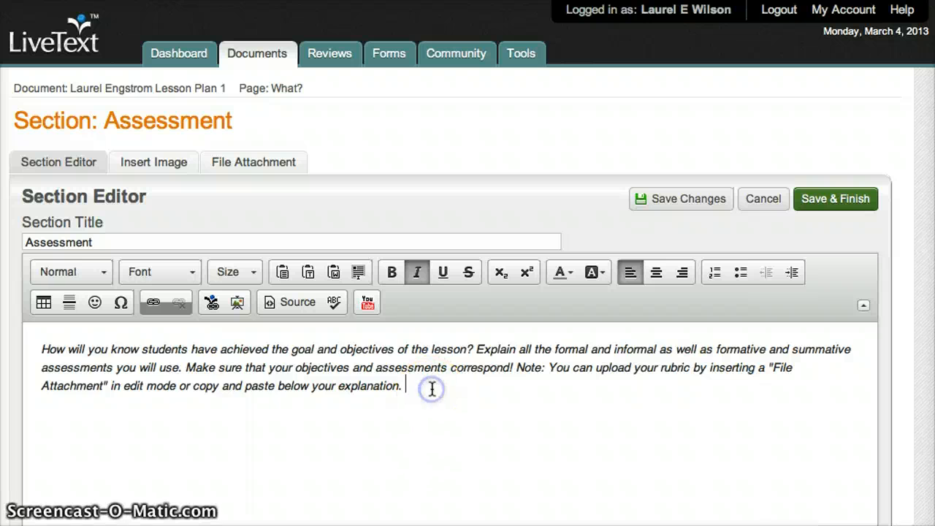
left_click_drag(429, 390, 41, 342)
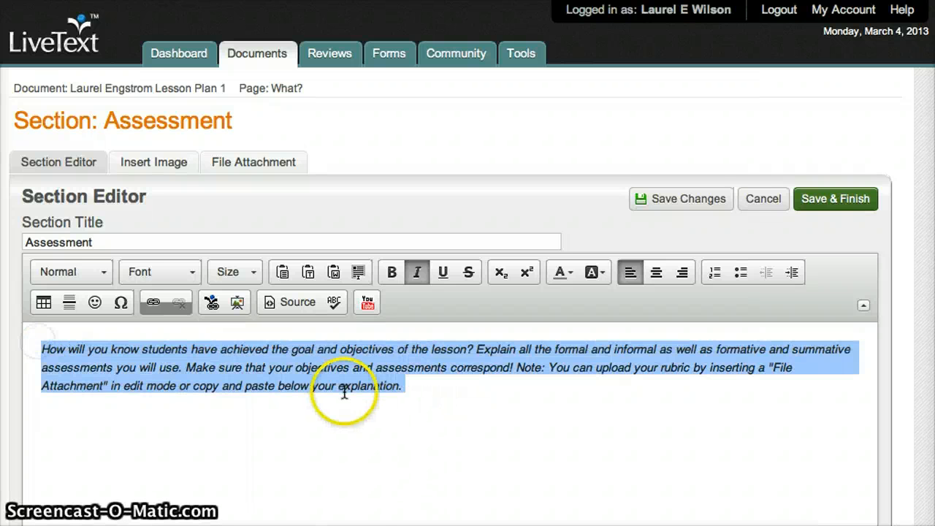
left_click(429, 398)
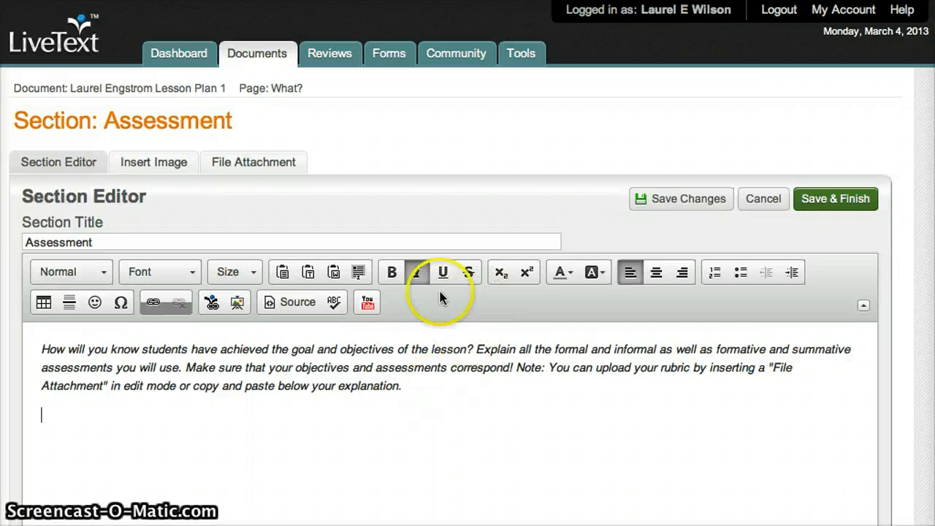
left_click(417, 272)
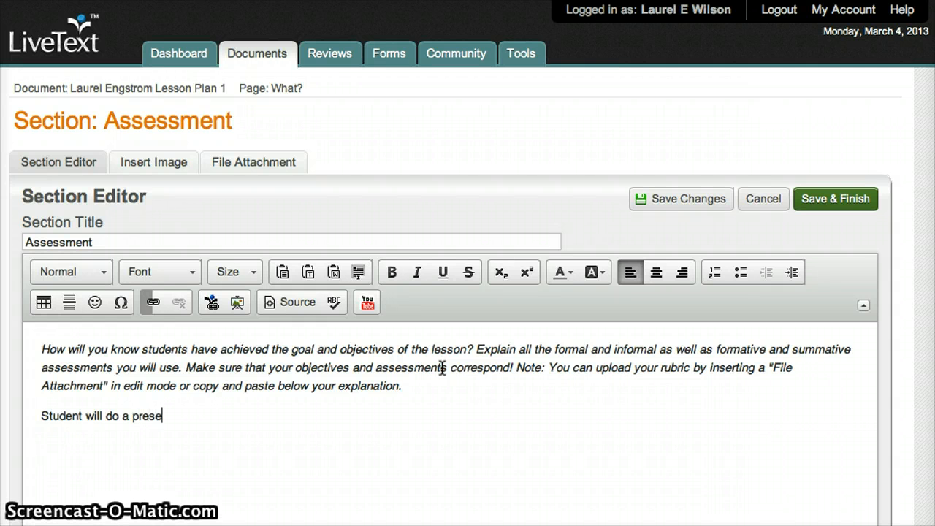
type("tion in groups of three.")
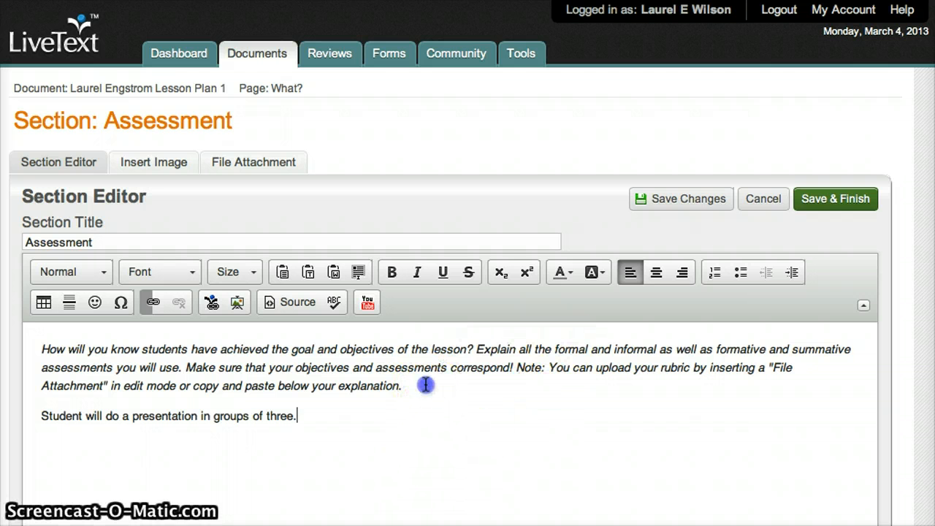
left_click_drag(426, 382, 32, 325)
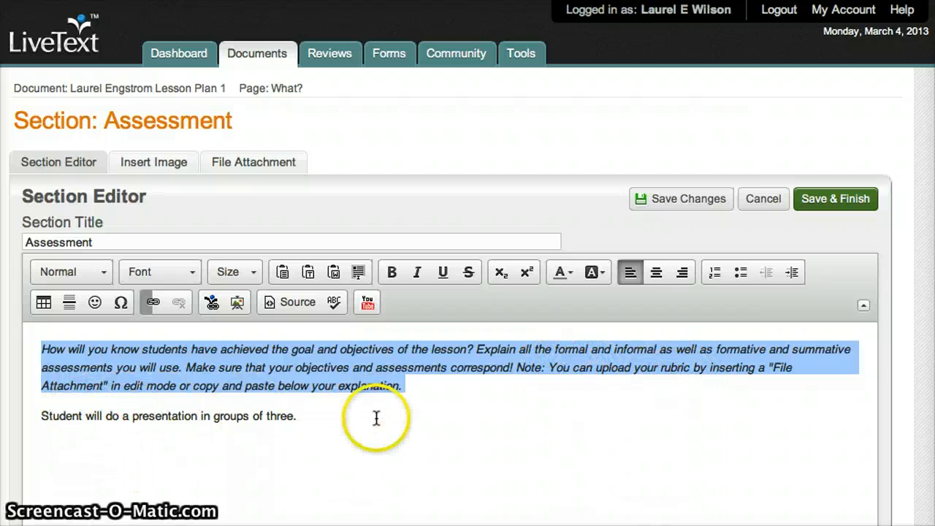
Step: Delete the old instructions and append '(See attached rubric.)' to the Assessment answer
key("BackSpace")
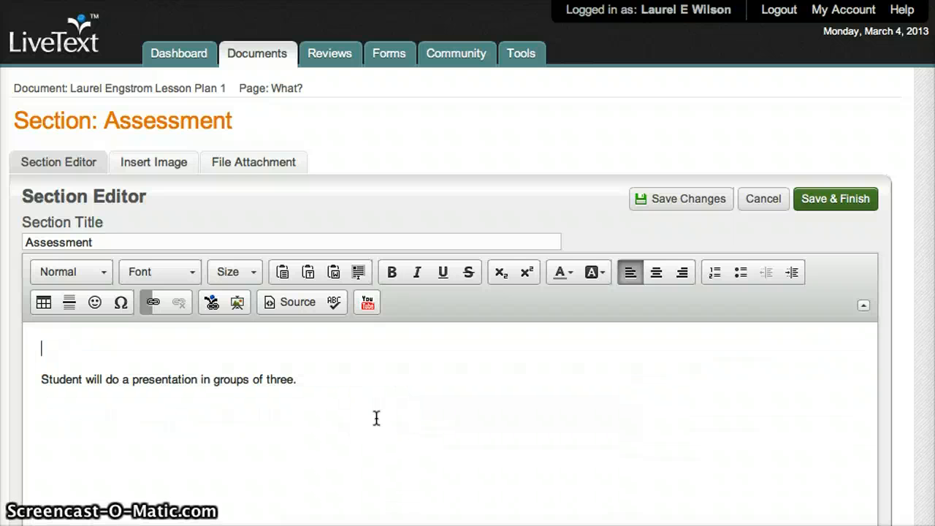
key("BackSpace")
left_click(434, 355)
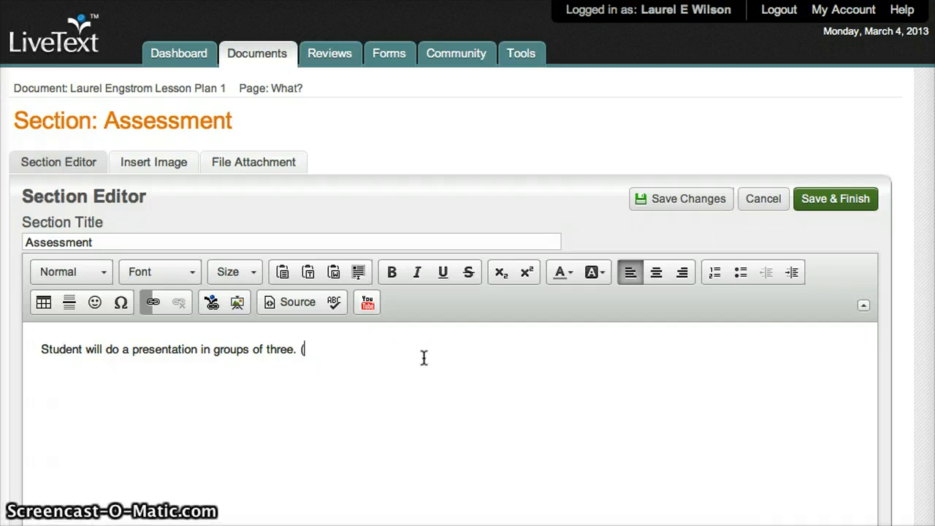
type("(See attached rubric.")
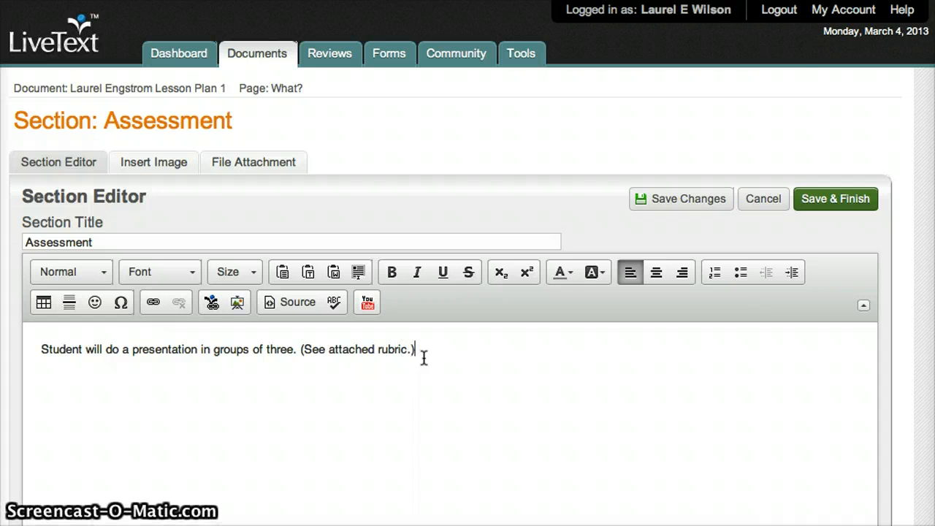
left_click(467, 355)
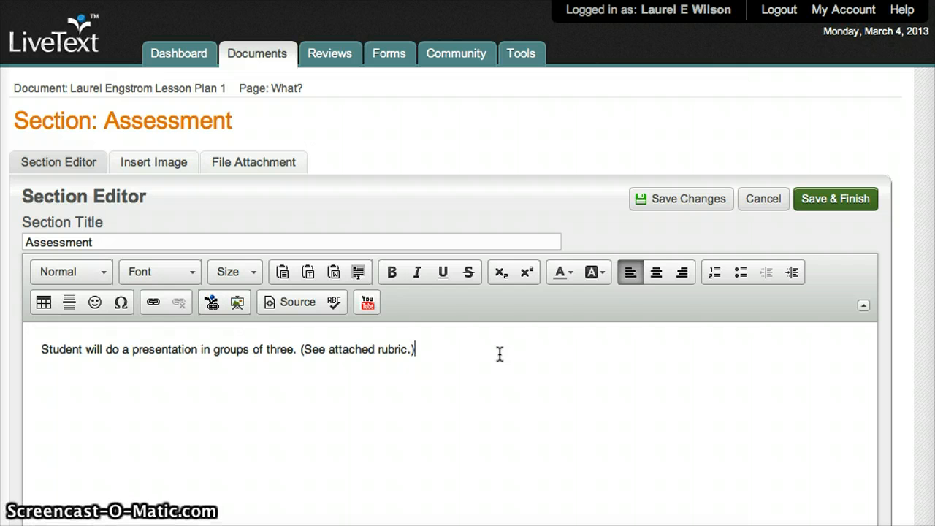
left_click(187, 335)
left_click(494, 369)
scroll(495, 369, "down", 2)
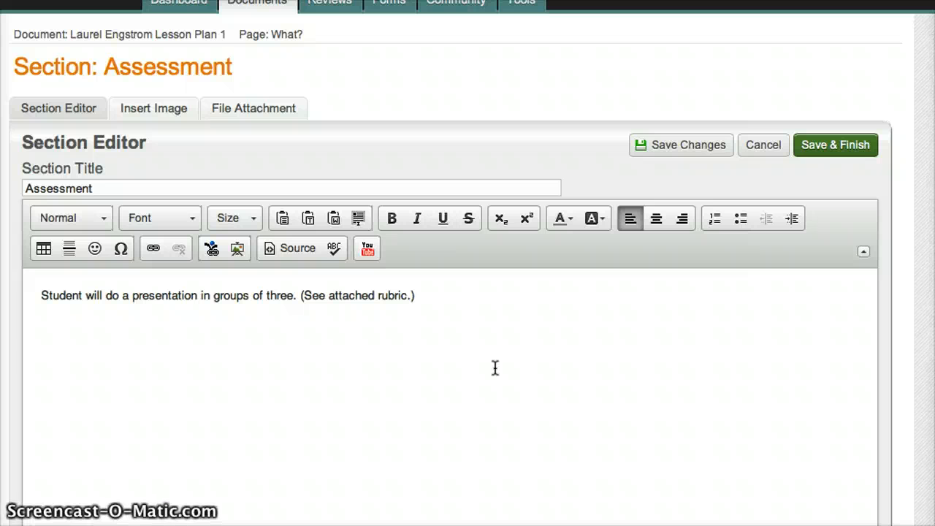
scroll(495, 368, "down", 5)
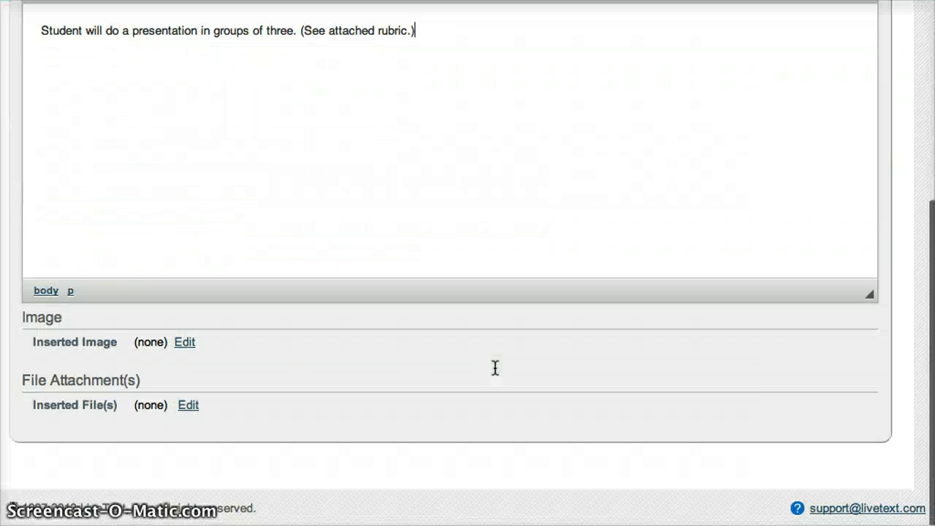
left_click(188, 415)
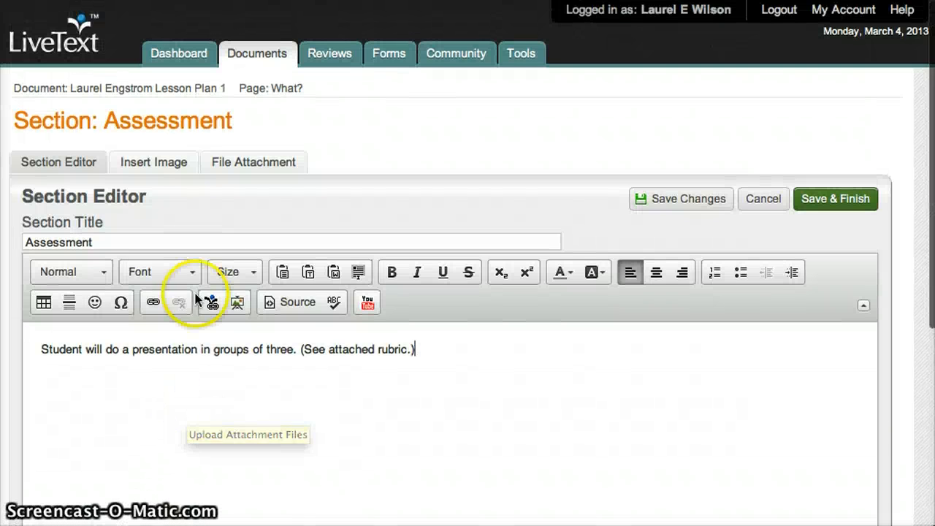
Step: Upload RUBRIC.docx from Documents as the Assessment section's file attachment
left_click(251, 161)
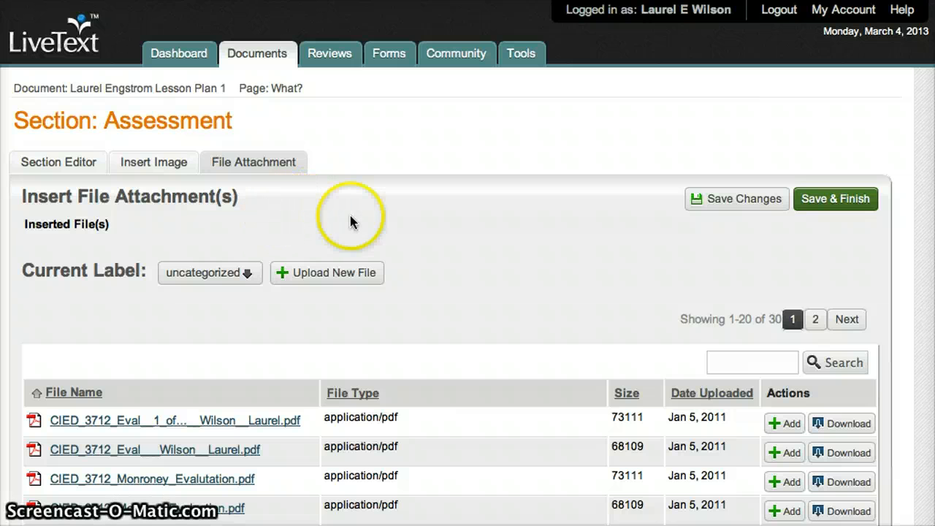
scroll(493, 290, "down", 5)
scroll(493, 291, "up", 5)
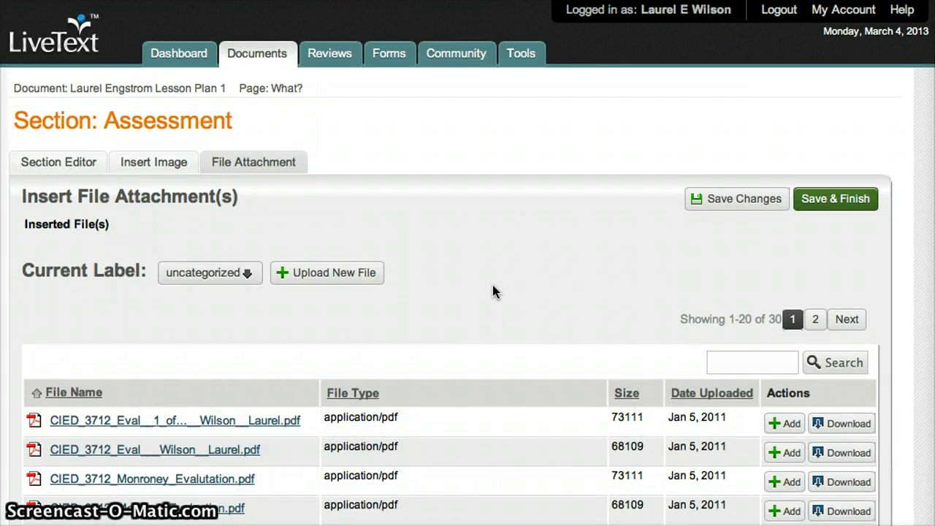
left_click(355, 279)
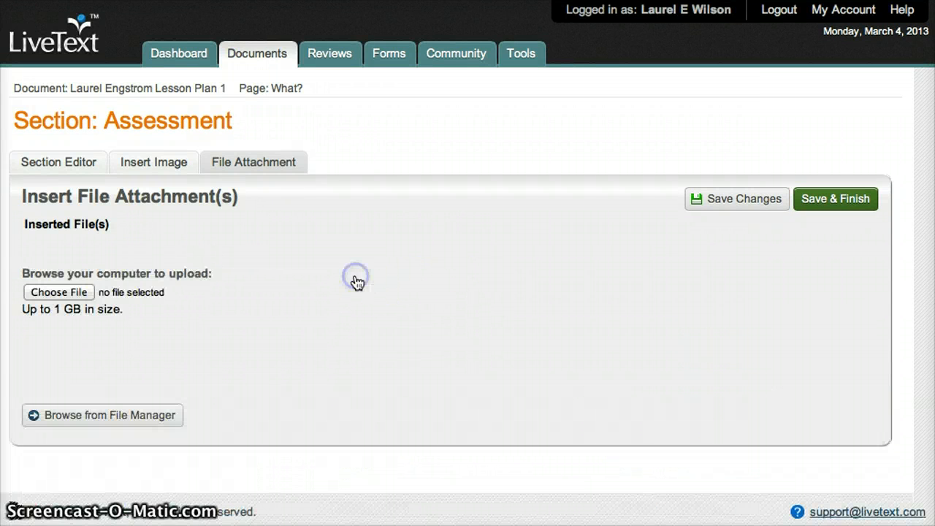
left_click(76, 292)
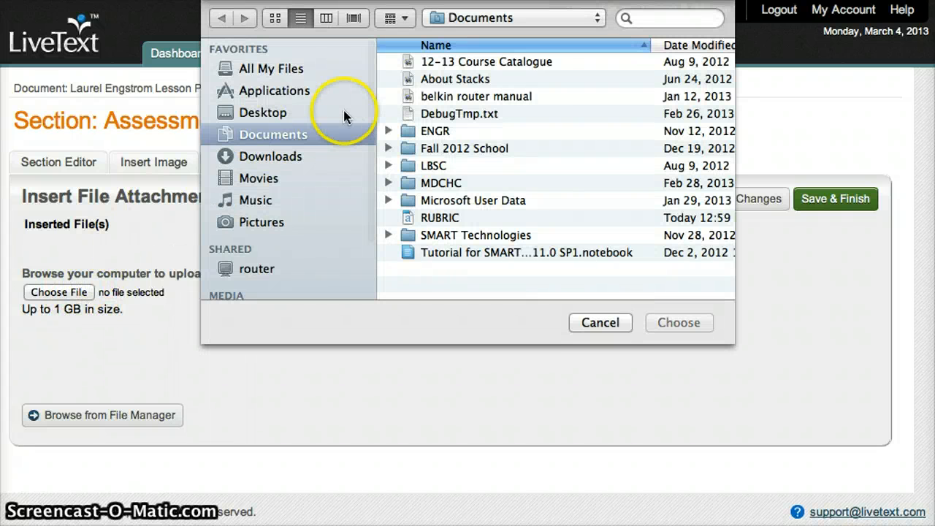
double_click(443, 219)
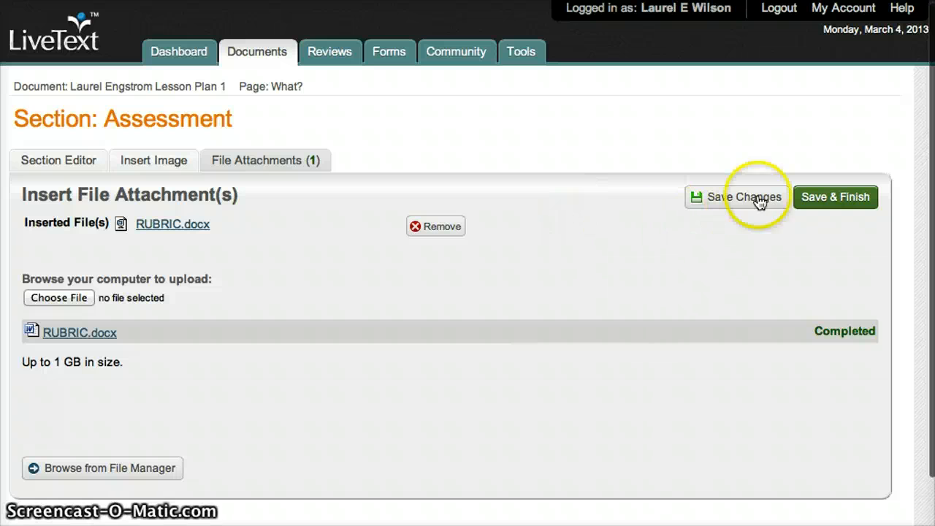
Step: Save and finish the Assessment section, then check its rubric note and RUBRIC.docx attachment on the What? page
left_click(824, 200)
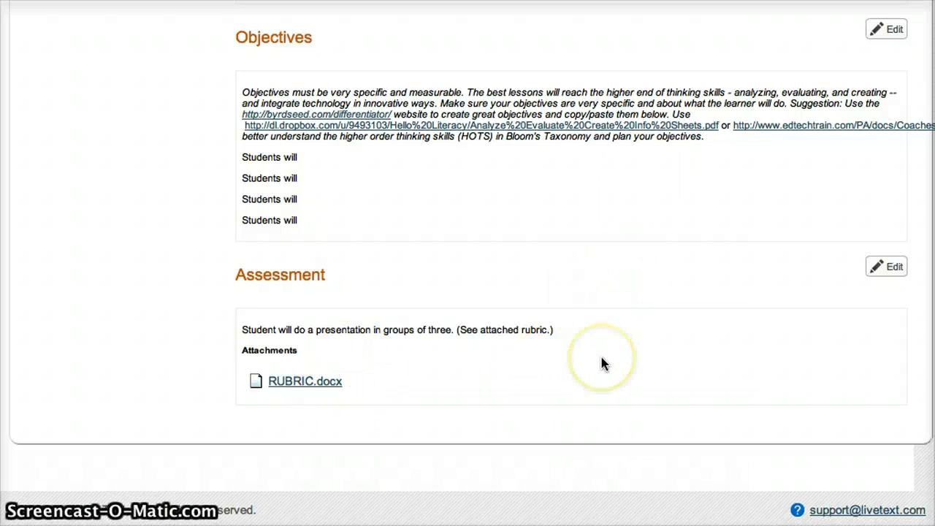
scroll(602, 363, "up", 5)
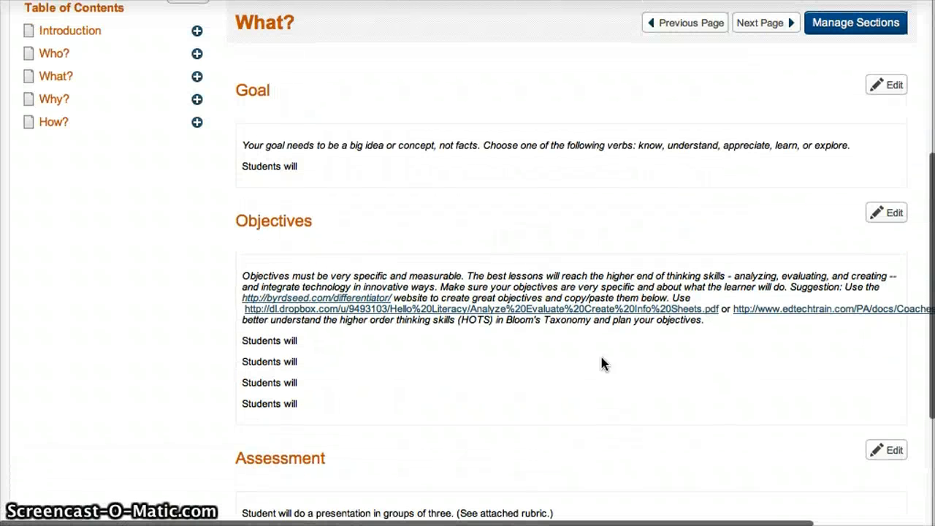
scroll(602, 363, "down", 5)
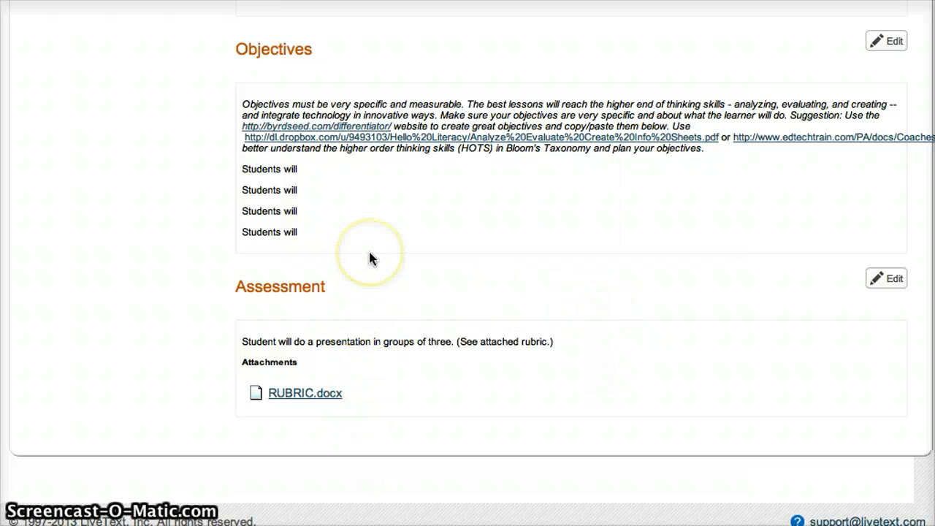
scroll(369, 254, "up", 1)
scroll(370, 258, "up", 8)
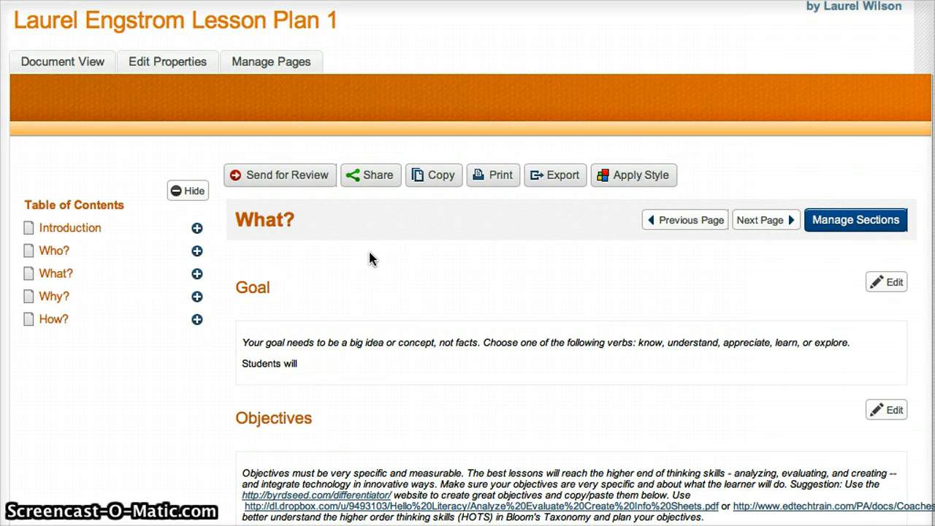
Step: Submit the lesson plan for review to one reviewer found by username search
left_click(305, 183)
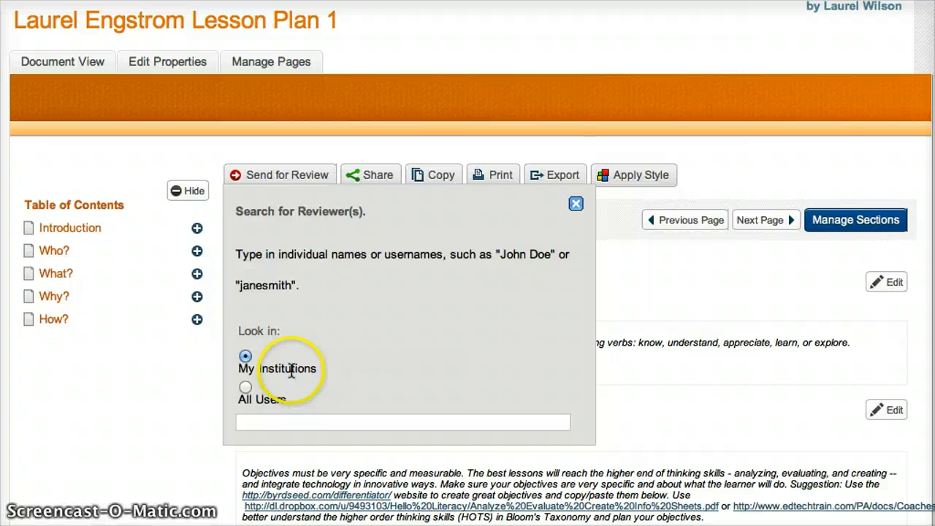
left_click(274, 423)
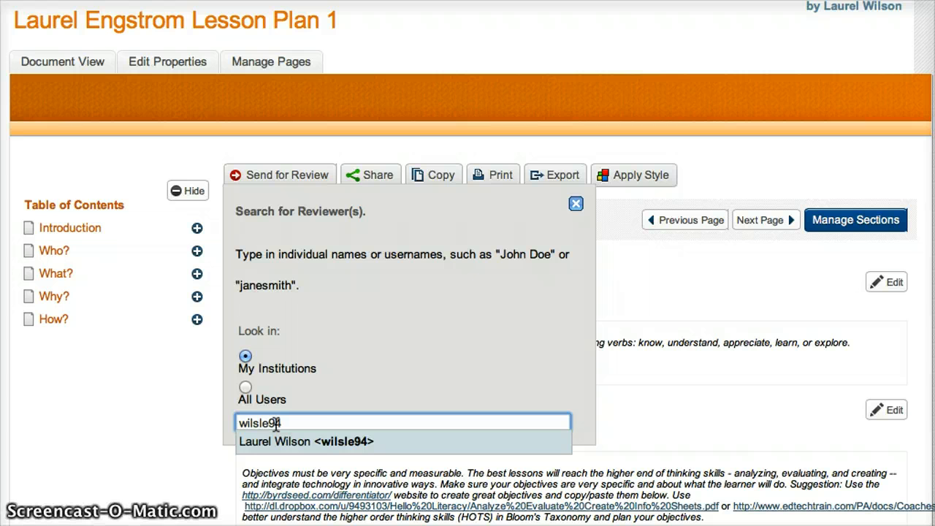
left_click(303, 445)
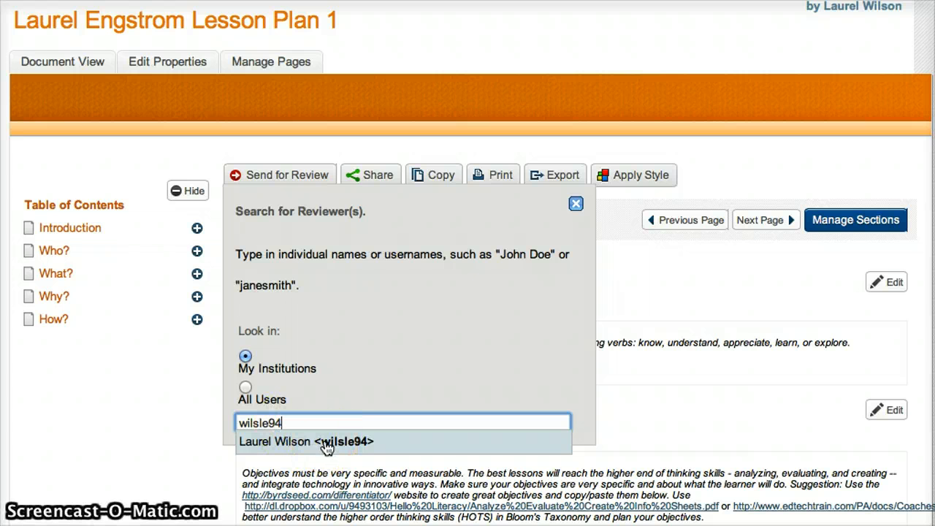
left_click(325, 444)
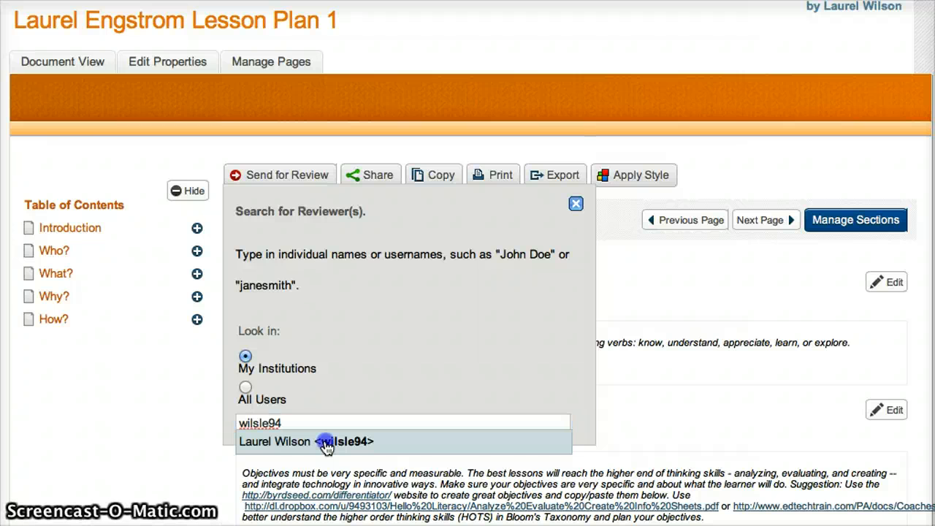
scroll(327, 447, "down", 4)
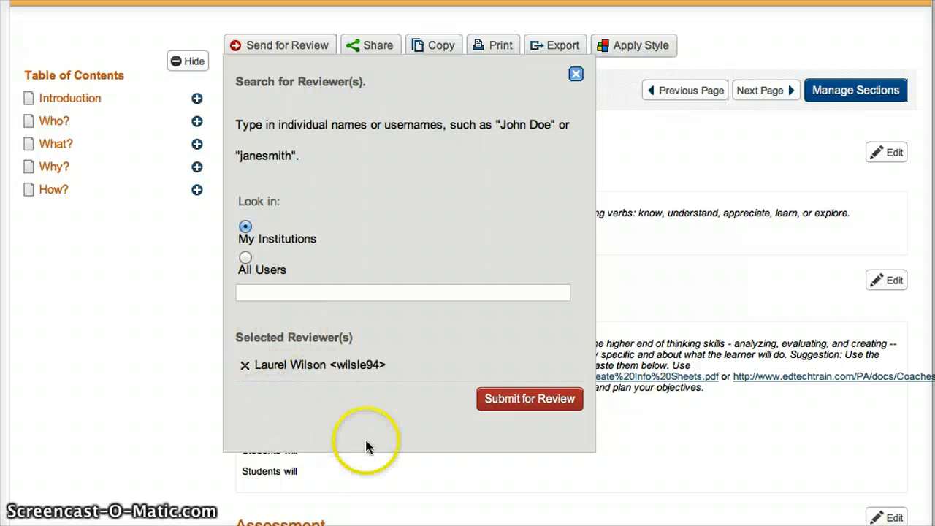
left_click(531, 400)
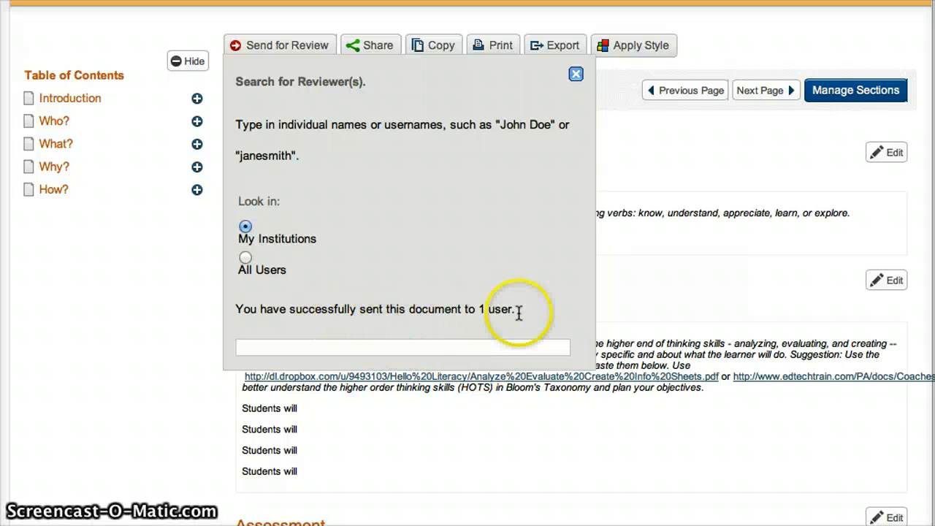
Step: Dismiss the sent-for-review confirmation and log out of LiveText
left_click(576, 79)
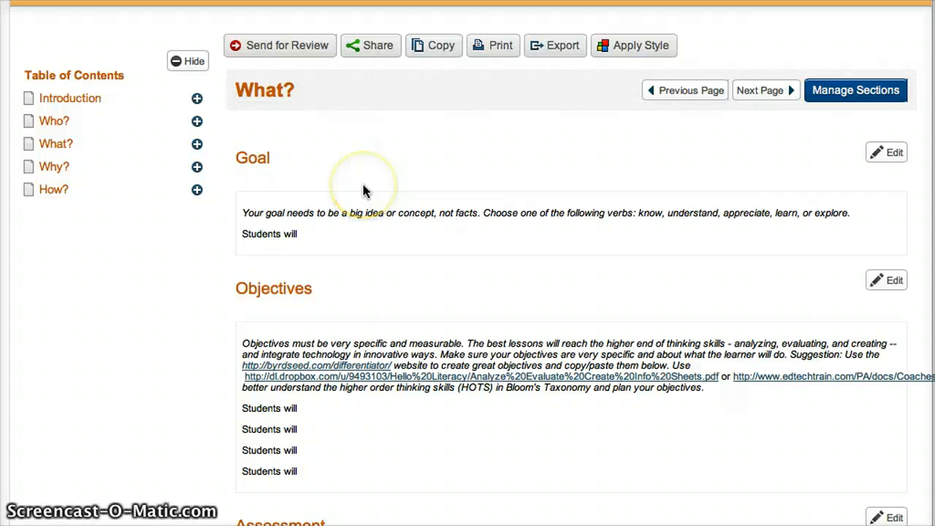
scroll(317, 148, "up", 3)
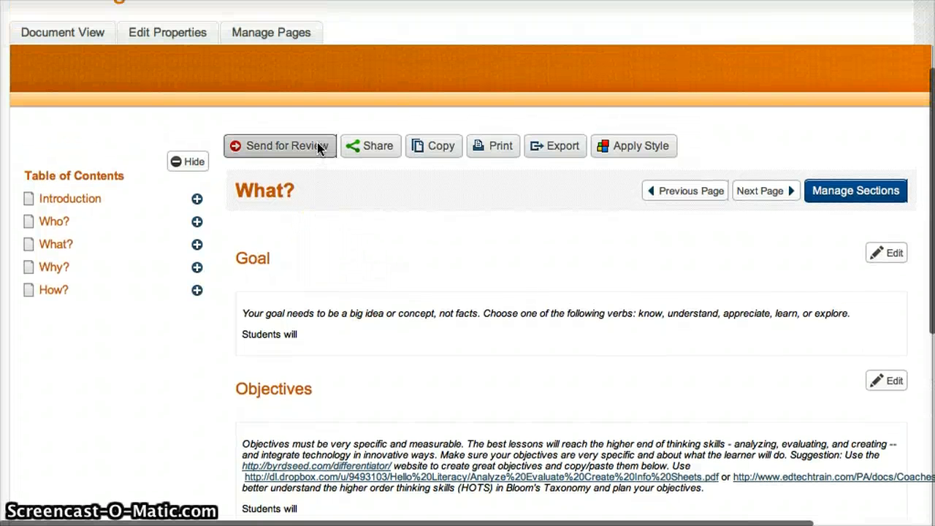
scroll(318, 144, "up", 1)
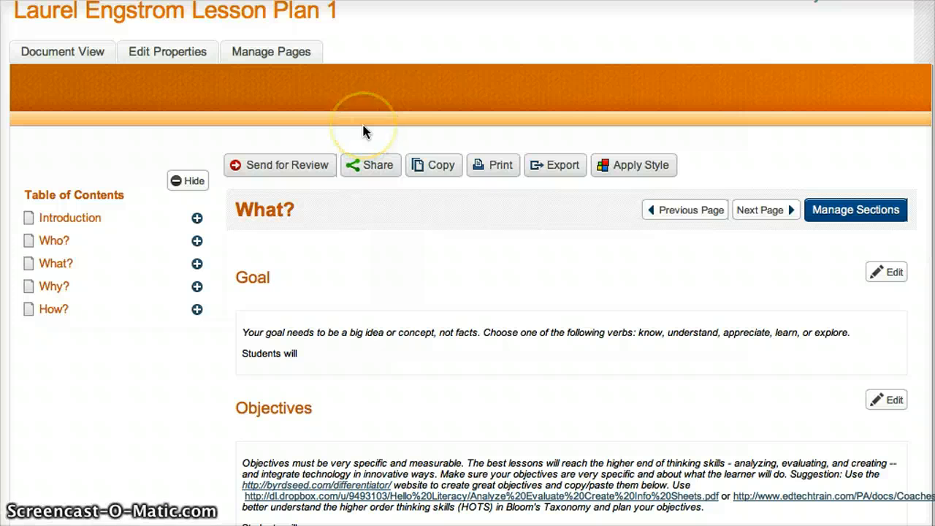
scroll(363, 132, "up", 3)
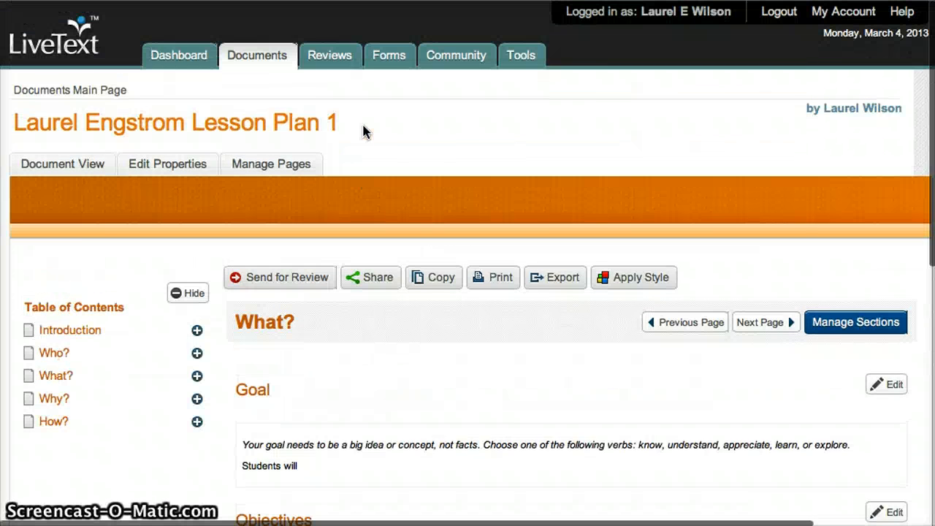
left_click(778, 10)
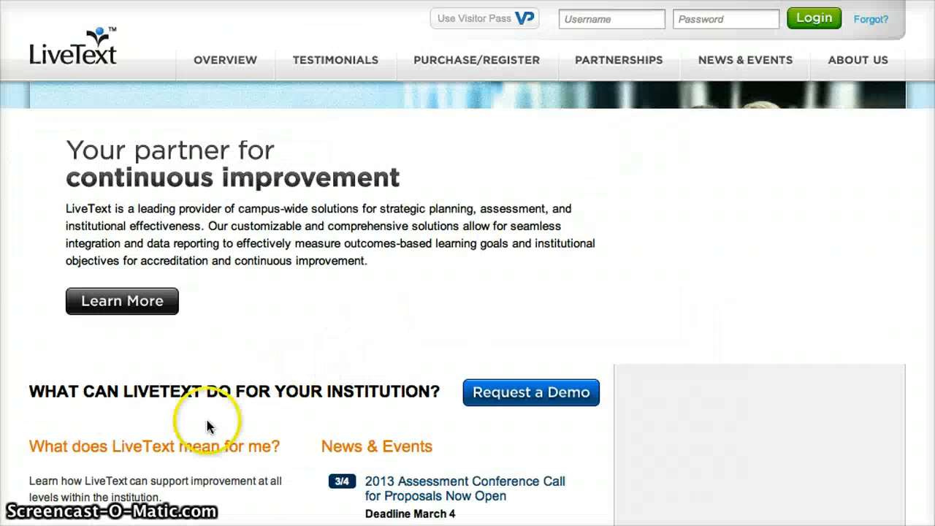